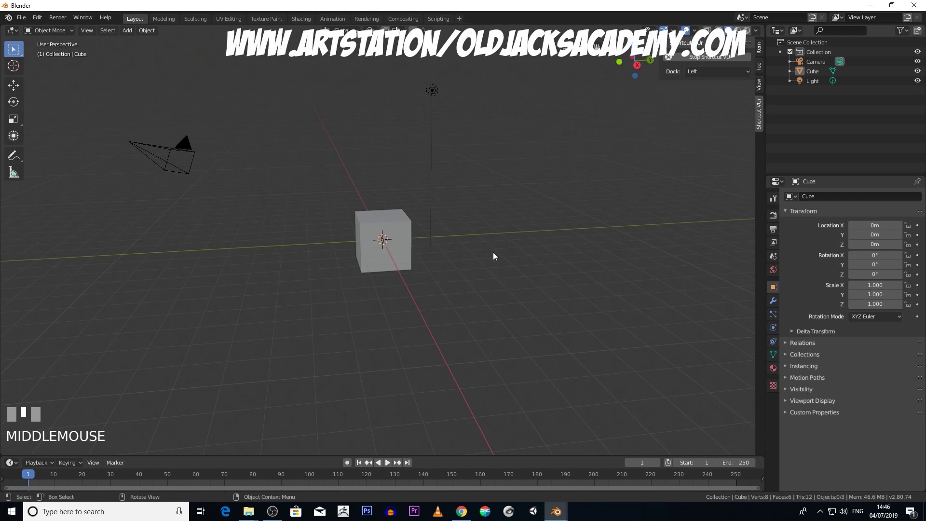
{"action": "middle_click_drag", "start_coordinate": [546, 274], "coordinate": [564, 271]}
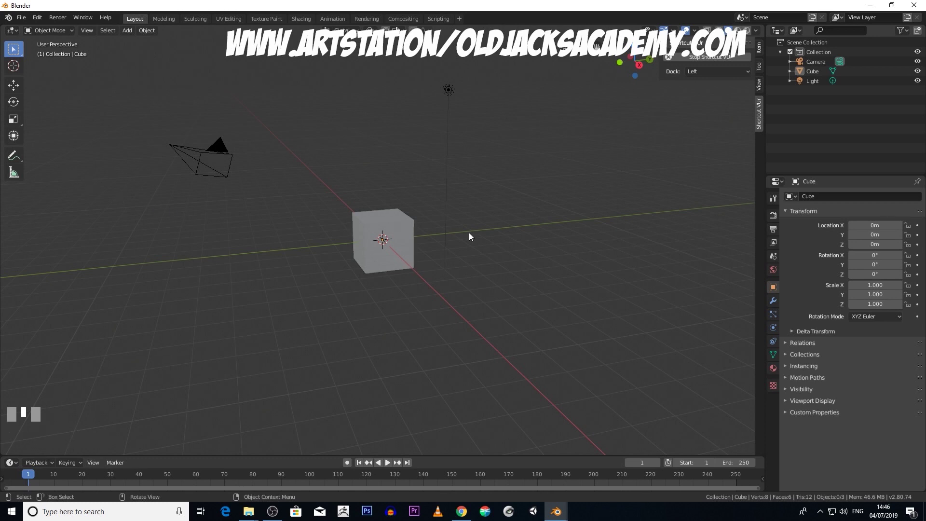
{"action": "scroll", "coordinate": [469, 236], "scroll_direction": "down", "scroll_amount": 1}
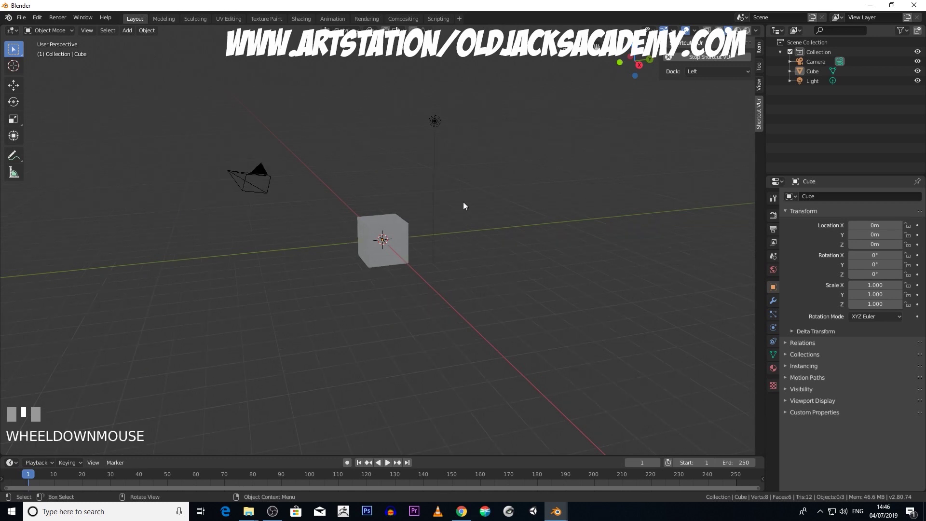
{"action": "left_click", "coordinate": [21, 18]}
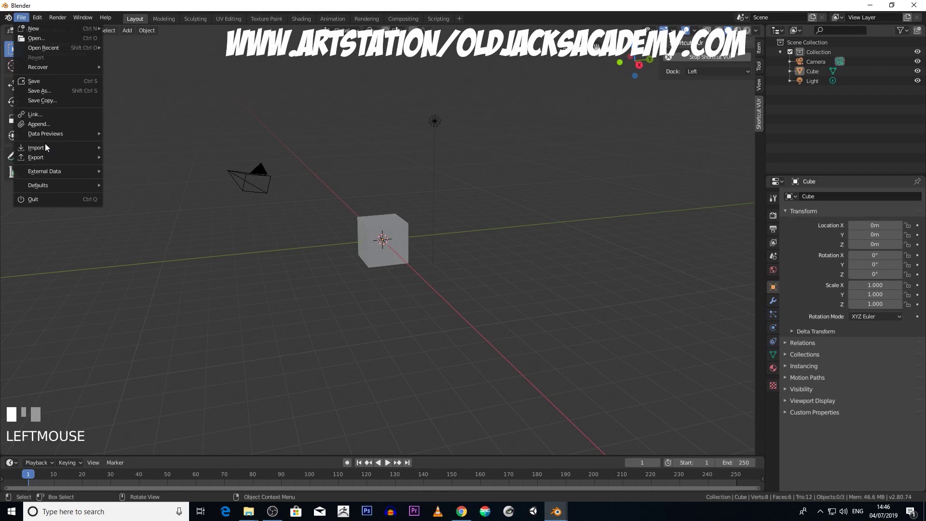
{"action": "mouse_move", "coordinate": [56, 191]}
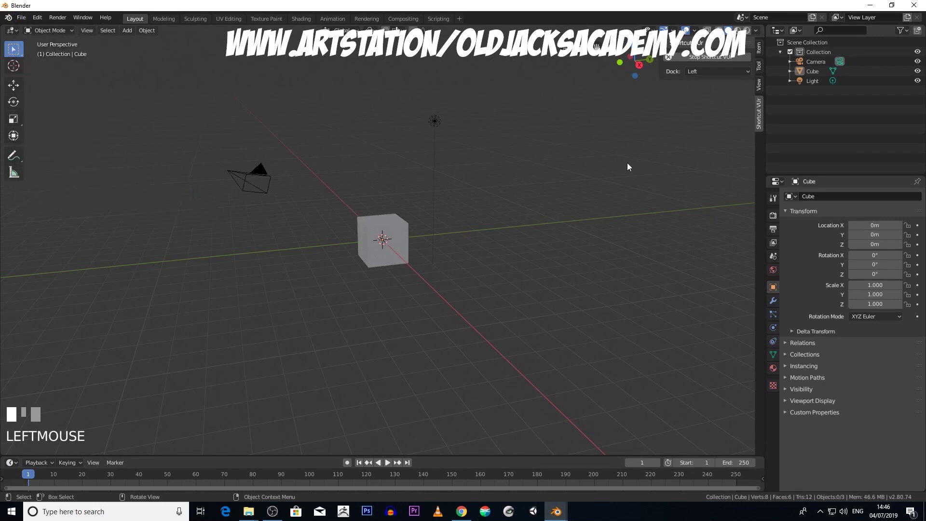
{"action": "scroll", "coordinate": [508, 243], "scroll_direction": "up", "scroll_amount": 2}
{"action": "scroll", "coordinate": [435, 147], "scroll_direction": "down", "scroll_amount": 2}
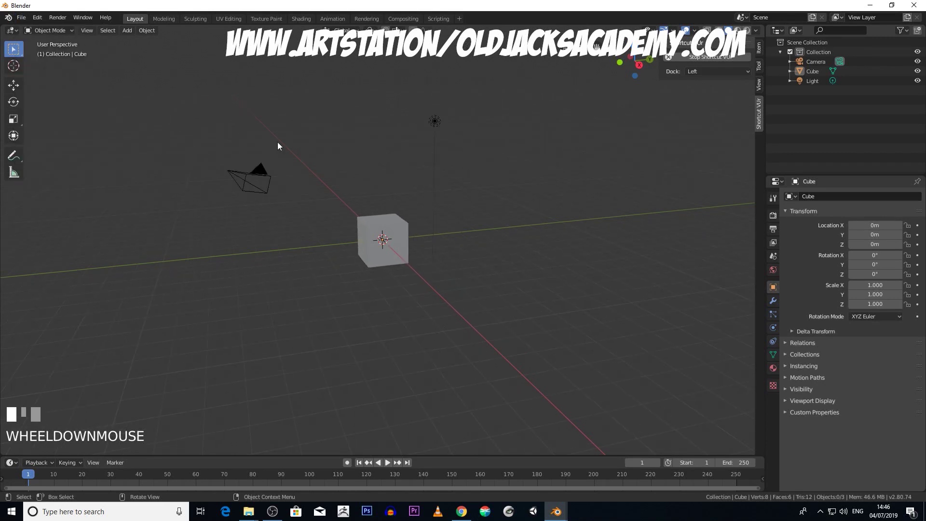
{"action": "scroll", "coordinate": [481, 297], "scroll_direction": "up", "scroll_amount": 1}
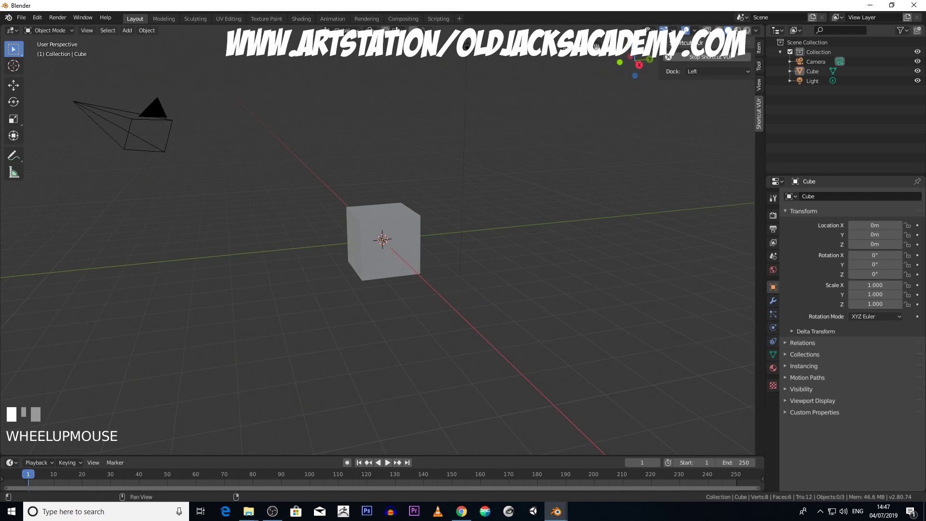
Turn on X-ray display and box-select the cube at the world origin
{"action": "left_click", "coordinate": [707, 31]}
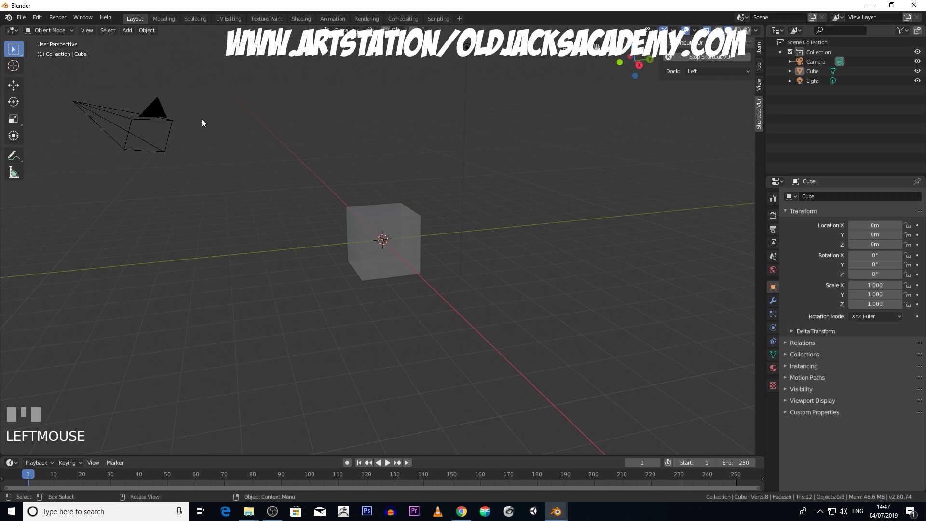
{"action": "left_click_drag", "start_coordinate": [14, 49], "coordinate": [54, 77]}
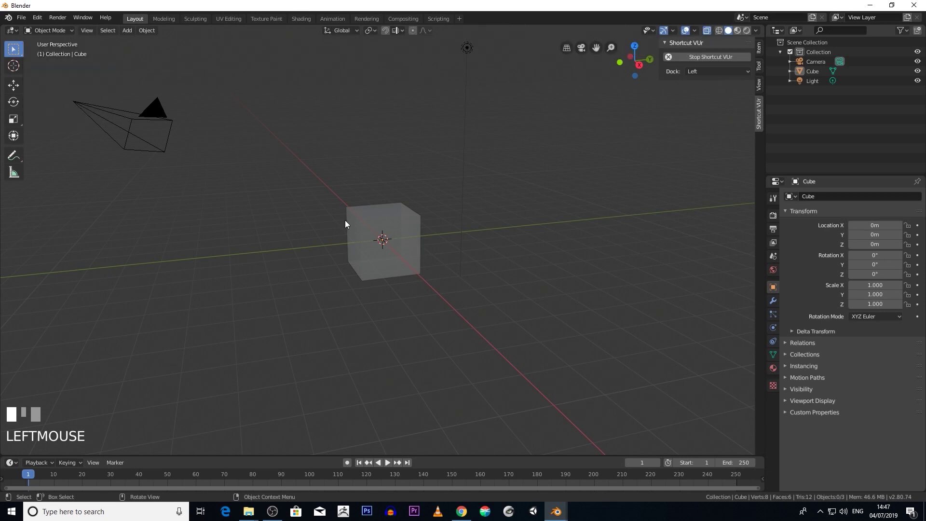
{"action": "left_click_drag", "start_coordinate": [319, 170], "coordinate": [460, 342]}
Enter Edit Mode and raise all of the cube's geometry along Z until its base rests on the ground grid
{"action": "left_click", "coordinate": [48, 30]}
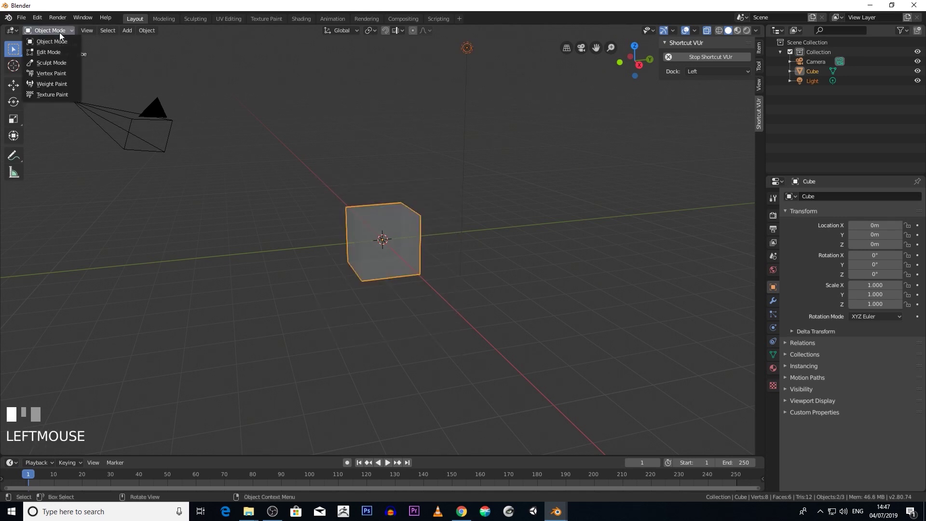
{"action": "left_click", "coordinate": [48, 51]}
{"action": "scroll", "coordinate": [283, 194], "scroll_direction": "up", "scroll_amount": 3}
{"action": "middle_click_drag", "start_coordinate": [283, 194], "coordinate": [302, 267]}
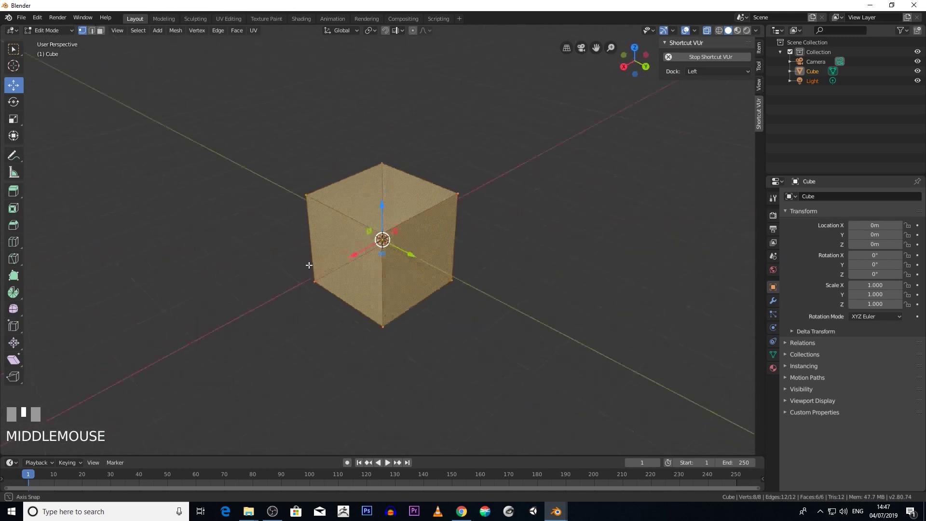
{"action": "scroll", "coordinate": [343, 244], "scroll_direction": "down", "scroll_amount": 3}
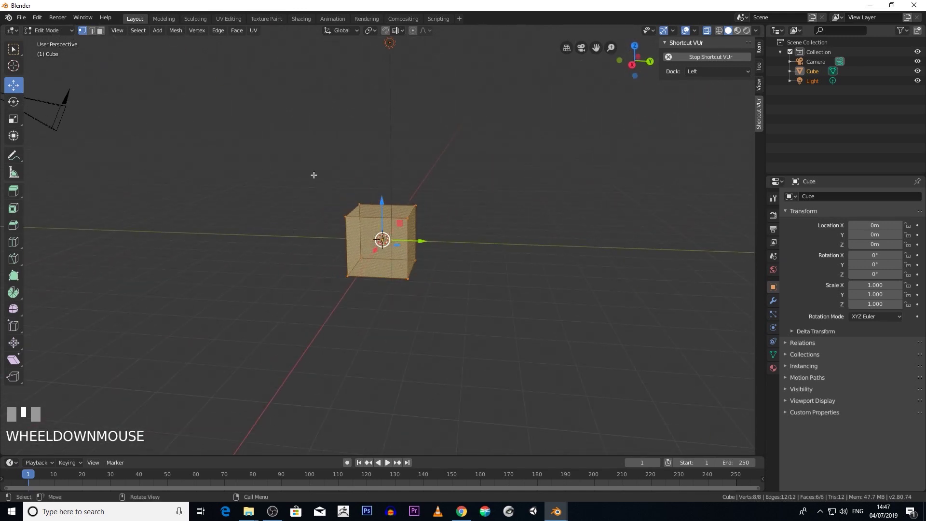
{"action": "middle_click_drag", "start_coordinate": [306, 177], "coordinate": [405, 209]}
{"action": "scroll", "coordinate": [388, 206], "scroll_direction": "up", "scroll_amount": 1}
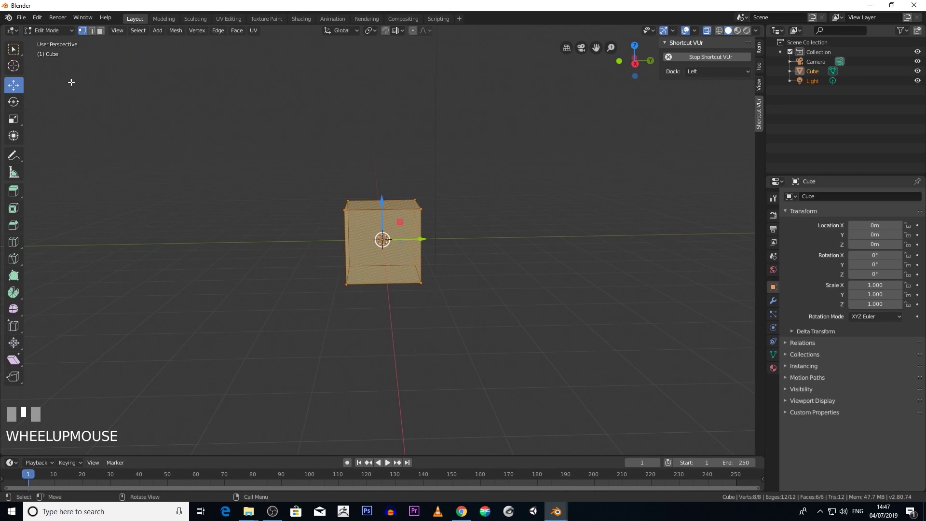
{"action": "left_click_drag", "start_coordinate": [384, 208], "coordinate": [386, 171]}
{"action": "middle_click_drag", "start_coordinate": [385, 171], "coordinate": [449, 197]}
{"action": "left_click_drag", "start_coordinate": [382, 184], "coordinate": [388, 183]}
{"action": "scroll", "coordinate": [391, 217], "scroll_direction": "up", "scroll_amount": 3}
{"action": "middle_click_drag", "start_coordinate": [391, 217], "coordinate": [379, 232]}
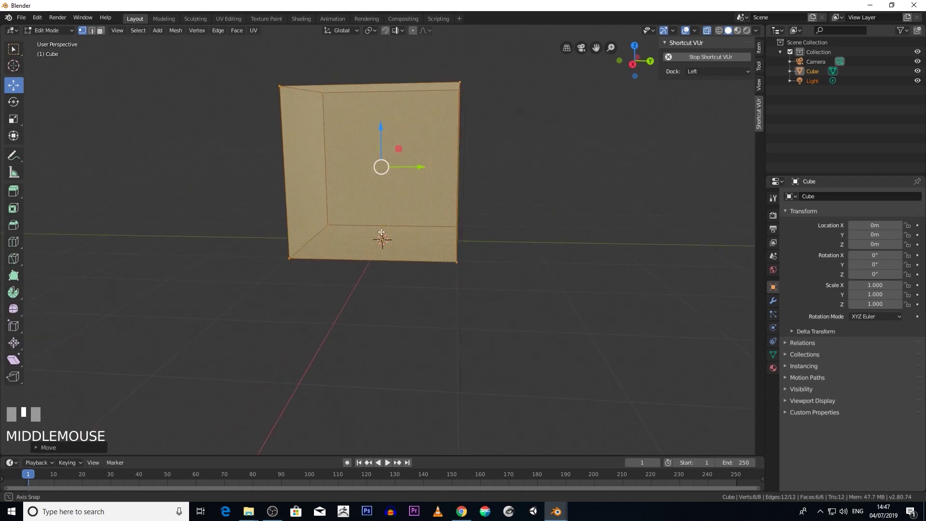
{"action": "scroll", "coordinate": [414, 234], "scroll_direction": "down", "scroll_amount": 4}
{"action": "left_click", "coordinate": [459, 283]}
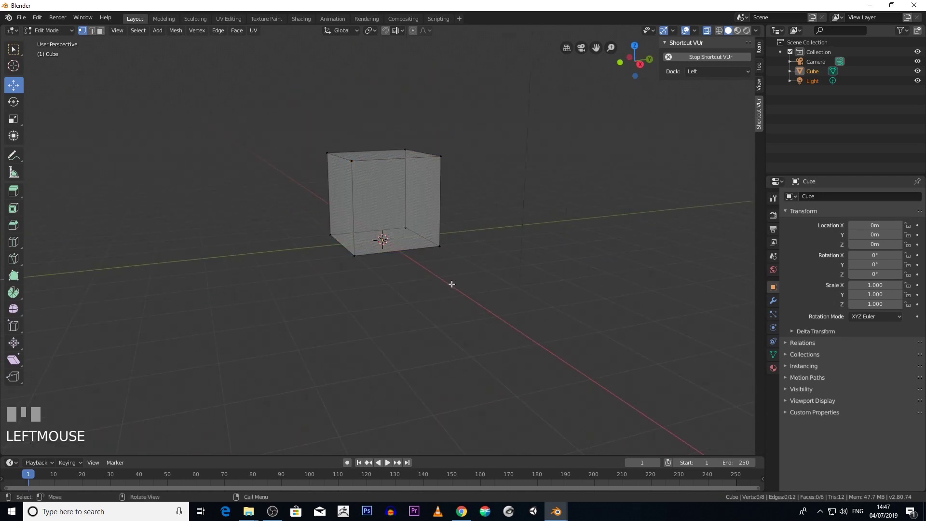
Examine from several angles how the raised cube sits relative to the origin and the ground grid
{"action": "scroll", "coordinate": [442, 283], "scroll_direction": "up", "scroll_amount": 1}
{"action": "middle_click_drag", "start_coordinate": [442, 283], "coordinate": [436, 287]}
{"action": "scroll", "coordinate": [415, 272], "scroll_direction": "up", "scroll_amount": 2}
{"action": "scroll", "coordinate": [411, 268], "scroll_direction": "up", "scroll_amount": 2}
{"action": "scroll", "coordinate": [403, 260], "scroll_direction": "down", "scroll_amount": 4}
{"action": "scroll", "coordinate": [386, 251], "scroll_direction": "up", "scroll_amount": 3}
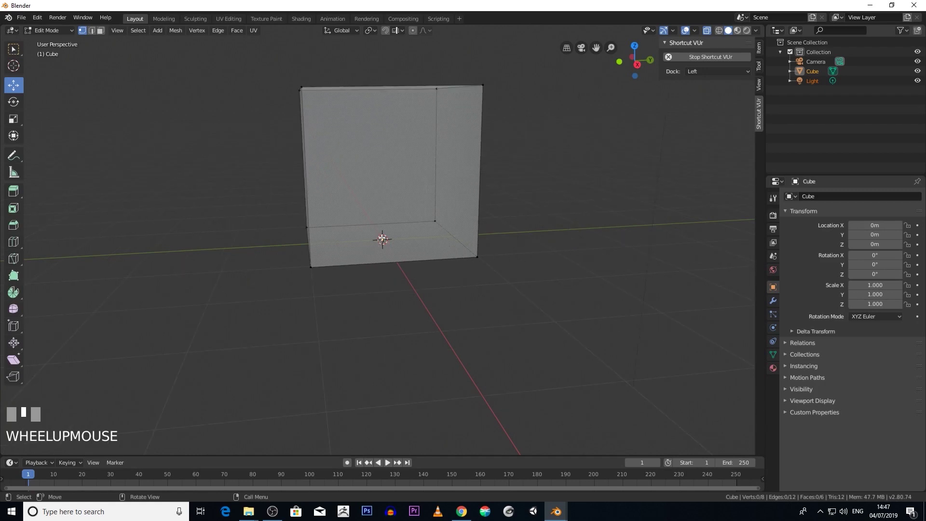
{"action": "middle_click_drag", "start_coordinate": [397, 246], "coordinate": [417, 256]}
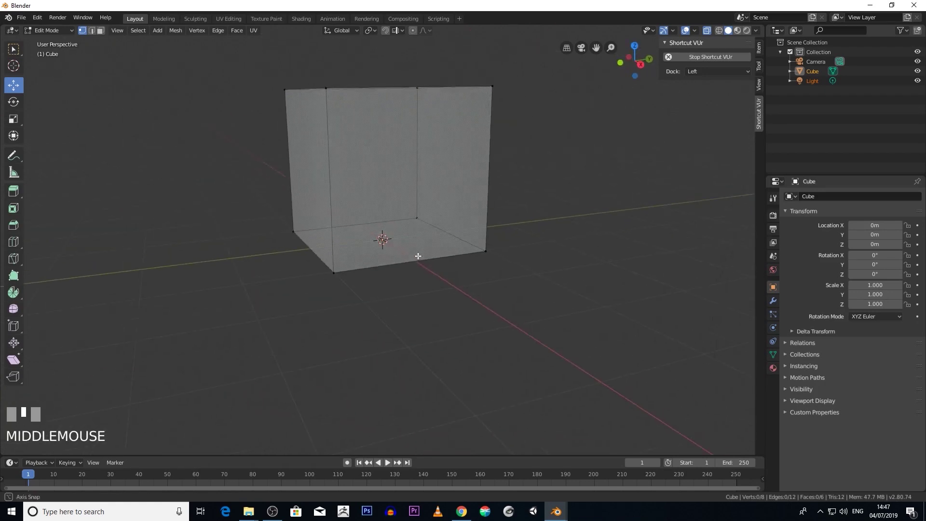
{"action": "scroll", "coordinate": [417, 268], "scroll_direction": "down", "scroll_amount": 1}
{"action": "scroll", "coordinate": [417, 267], "scroll_direction": "down", "scroll_amount": 2}
{"action": "scroll", "coordinate": [413, 275], "scroll_direction": "up", "scroll_amount": 2}
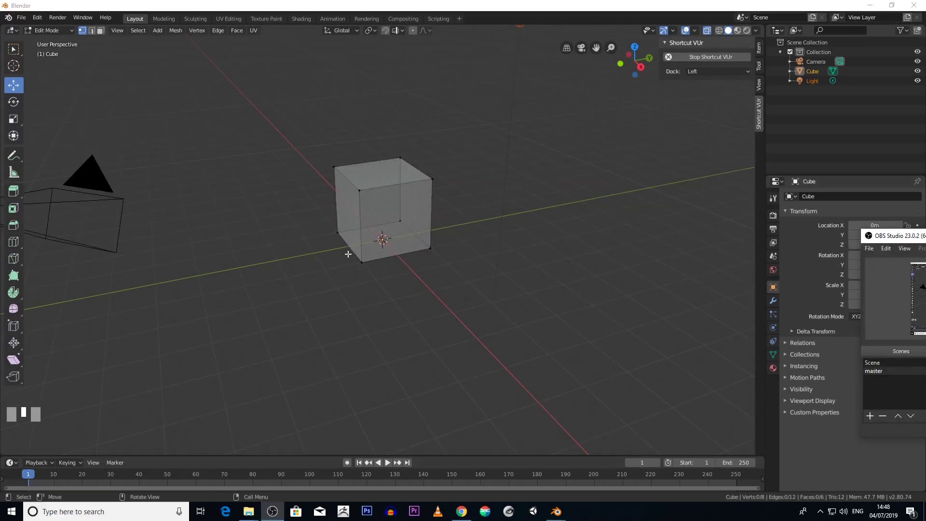
{"action": "scroll", "coordinate": [348, 255], "scroll_direction": "down", "scroll_amount": 2}
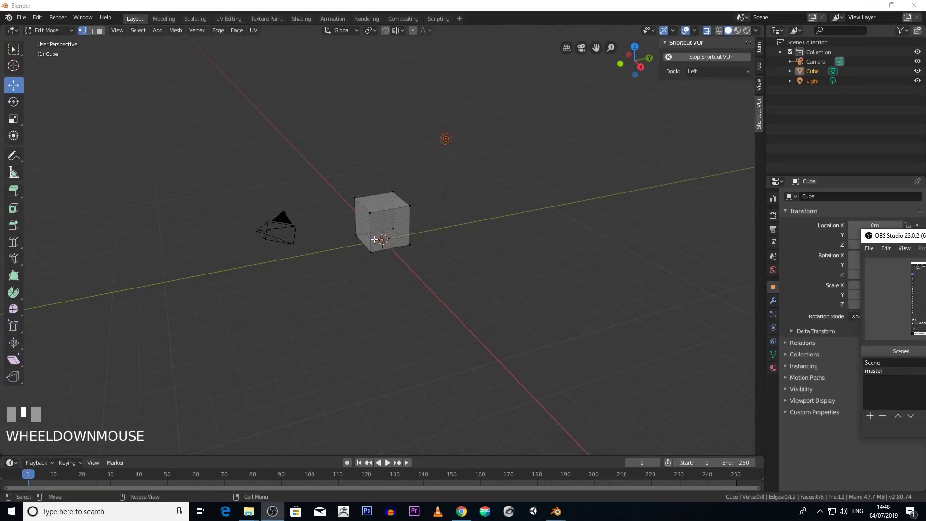
{"action": "middle_click_drag", "start_coordinate": [348, 254], "coordinate": [331, 236]}
{"action": "scroll", "coordinate": [331, 236], "scroll_direction": "up", "scroll_amount": 3}
{"action": "middle_click_drag", "start_coordinate": [412, 246], "coordinate": [510, 246]}
{"action": "scroll", "coordinate": [510, 245], "scroll_direction": "down", "scroll_amount": 2}
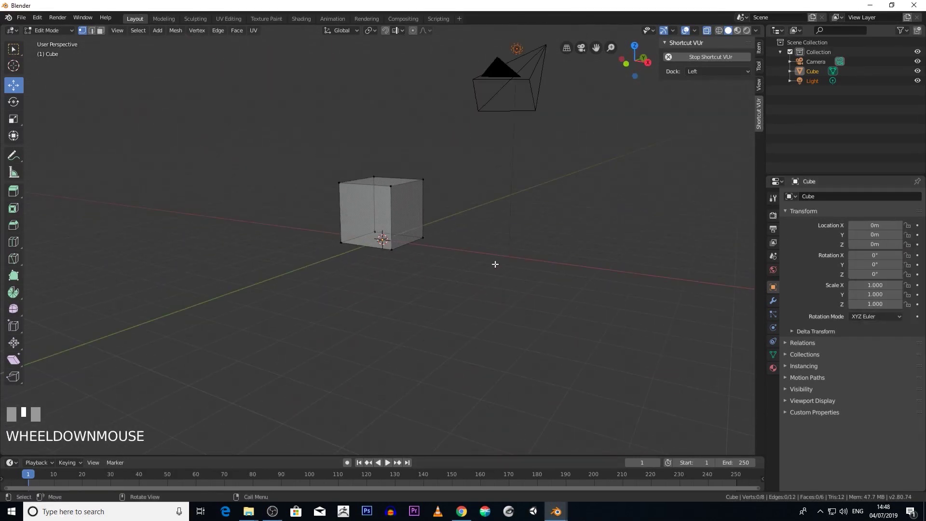
{"action": "middle_click_drag", "start_coordinate": [475, 280], "coordinate": [464, 281]}
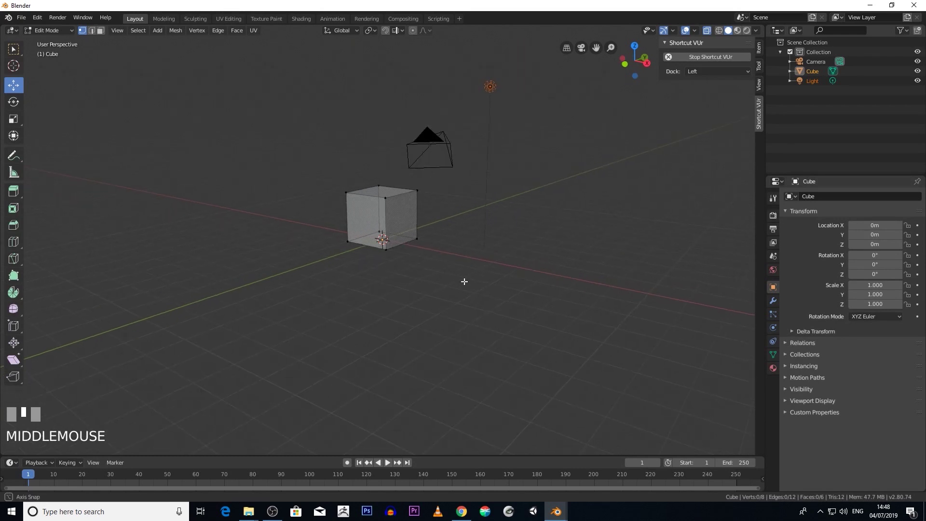
{"action": "scroll", "coordinate": [460, 305], "scroll_direction": "down", "scroll_amount": 2}
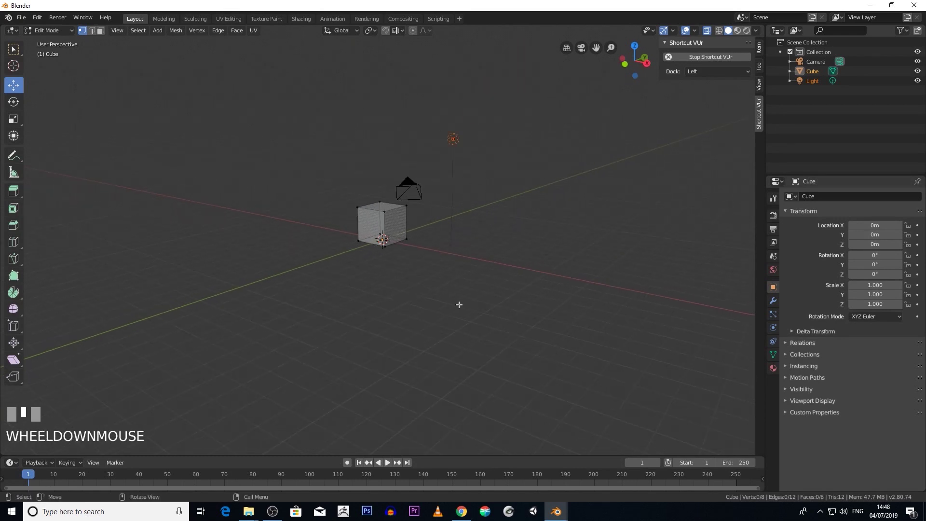
Return to Object Mode and add a plane mesh at the world origin beneath the cube
{"action": "left_click", "coordinate": [58, 34]}
{"action": "left_click", "coordinate": [57, 42]}
{"action": "left_click", "coordinate": [131, 31]}
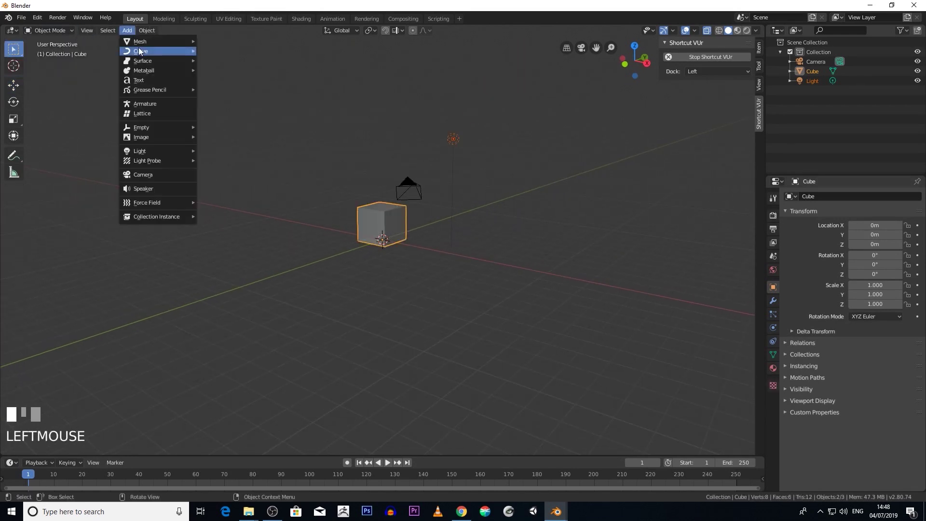
{"action": "mouse_move", "coordinate": [138, 43]}
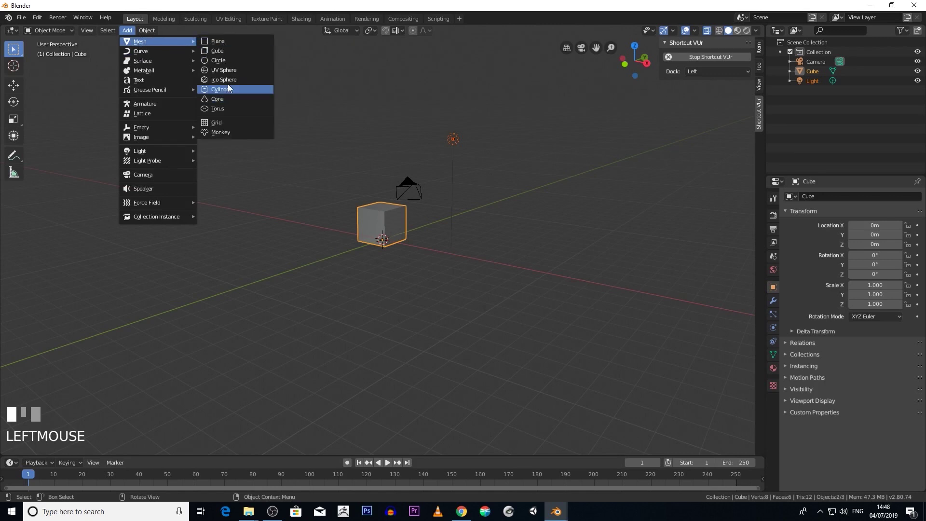
{"action": "left_click", "coordinate": [224, 41]}
{"action": "scroll", "coordinate": [384, 165], "scroll_direction": "up", "scroll_amount": 1}
{"action": "middle_click_drag", "start_coordinate": [383, 164], "coordinate": [350, 170]}
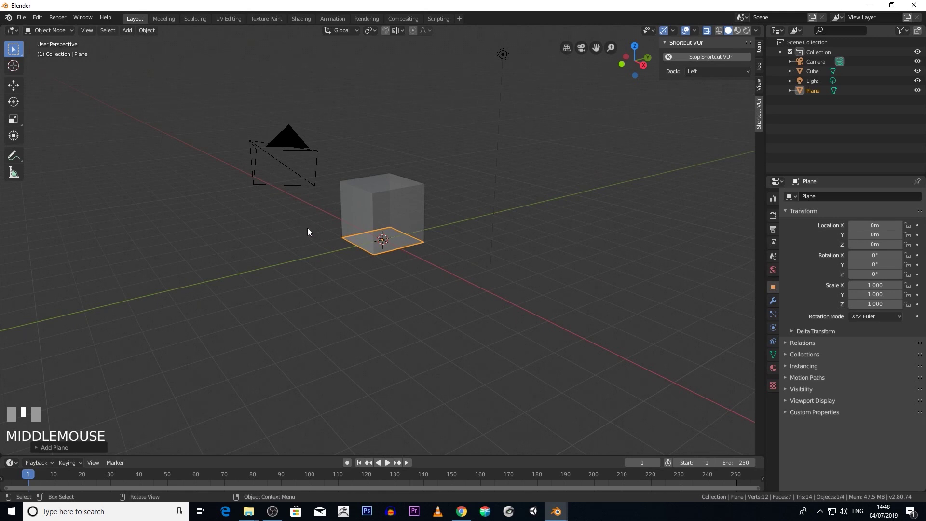
Scale the plane uniformly to about -10.35 on all axes so it forms a wide floor around the cube
{"action": "key", "text": "s"}
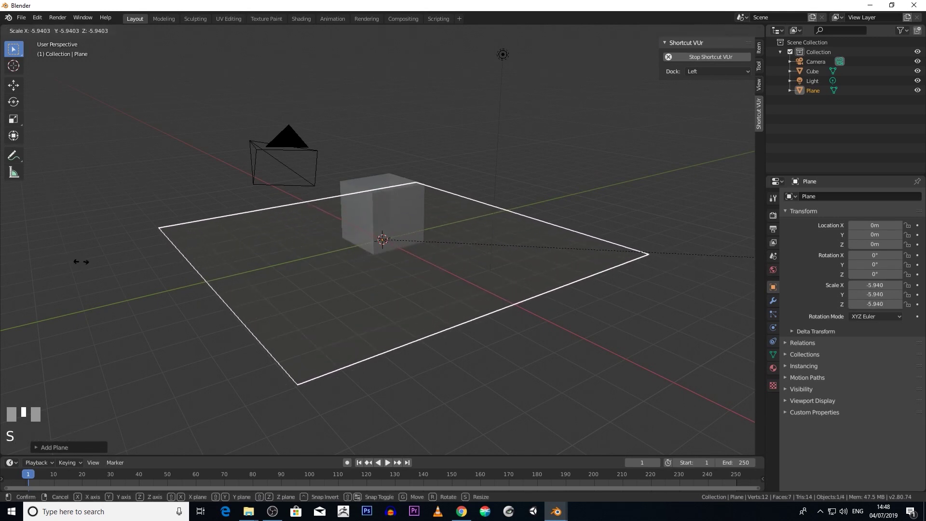
{"action": "left_click", "coordinate": [81, 261]}
{"action": "scroll", "coordinate": [81, 261], "scroll_direction": "down", "scroll_amount": 2}
{"action": "middle_click_drag", "start_coordinate": [81, 261], "coordinate": [53, 253]}
{"action": "scroll", "coordinate": [53, 254], "scroll_direction": "up", "scroll_amount": 5}
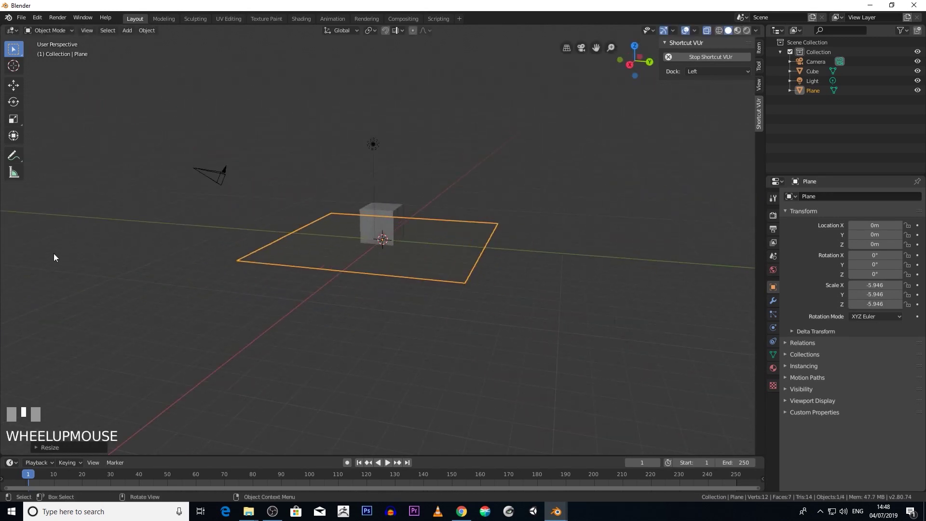
{"action": "middle_click_drag", "start_coordinate": [2, 229], "coordinate": [168, 190]}
{"action": "scroll", "coordinate": [215, 248], "scroll_direction": "down", "scroll_amount": 2}
{"action": "key", "text": "s"}
{"action": "left_click", "coordinate": [90, 255]}
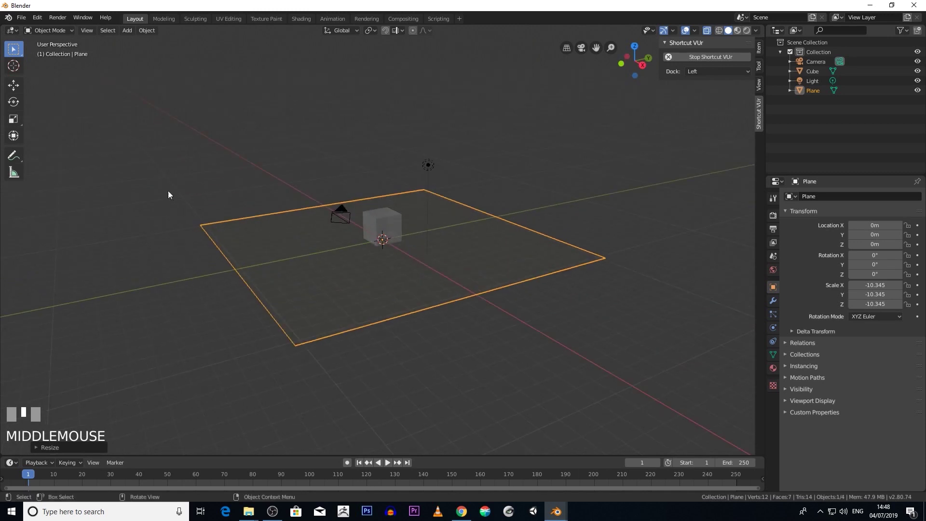
{"action": "scroll", "coordinate": [158, 165], "scroll_direction": "up", "scroll_amount": 2}
{"action": "left_click", "coordinate": [53, 30]}
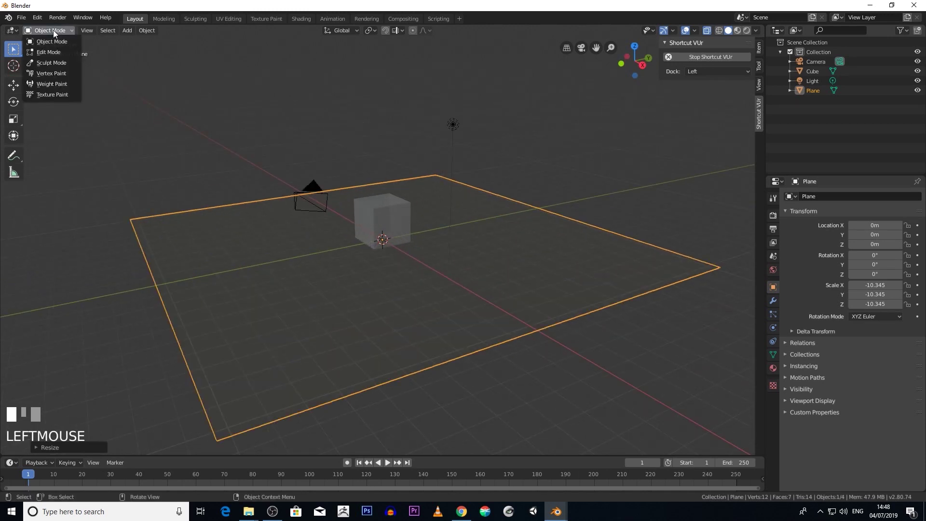
{"action": "left_click", "coordinate": [213, 152]}
{"action": "scroll", "coordinate": [214, 169], "scroll_direction": "down", "scroll_amount": 3}
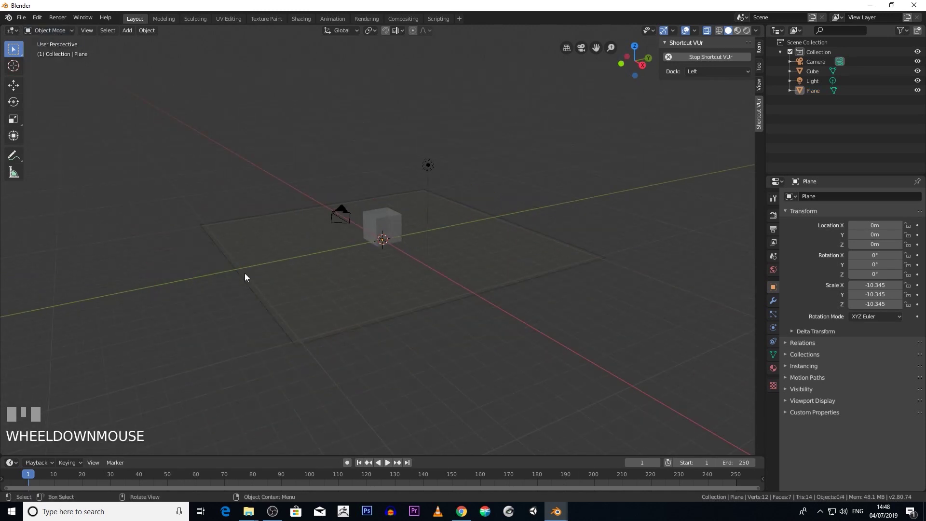
{"action": "scroll", "coordinate": [247, 270], "scroll_direction": "up", "scroll_amount": 2}
{"action": "middle_click_drag", "start_coordinate": [251, 260], "coordinate": [252, 246]}
{"action": "scroll", "coordinate": [243, 250], "scroll_direction": "down", "scroll_amount": 2}
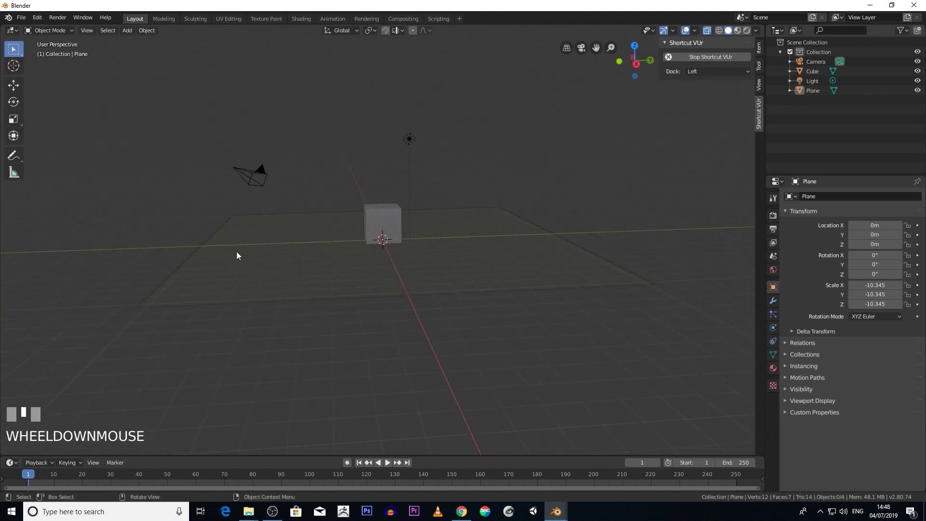
Enable automatic keyframing and turn off X-ray display
{"action": "left_click", "coordinate": [347, 464]}
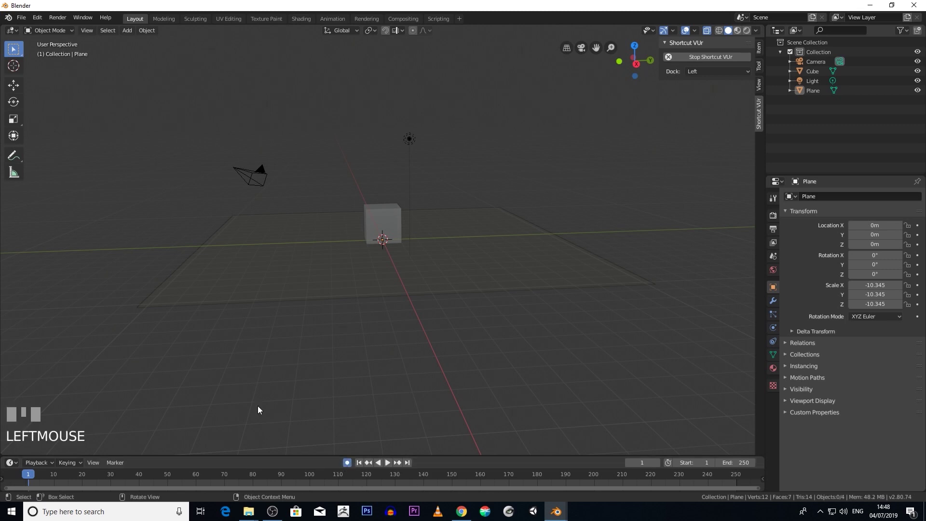
{"action": "scroll", "coordinate": [306, 320], "scroll_direction": "up", "scroll_amount": 2}
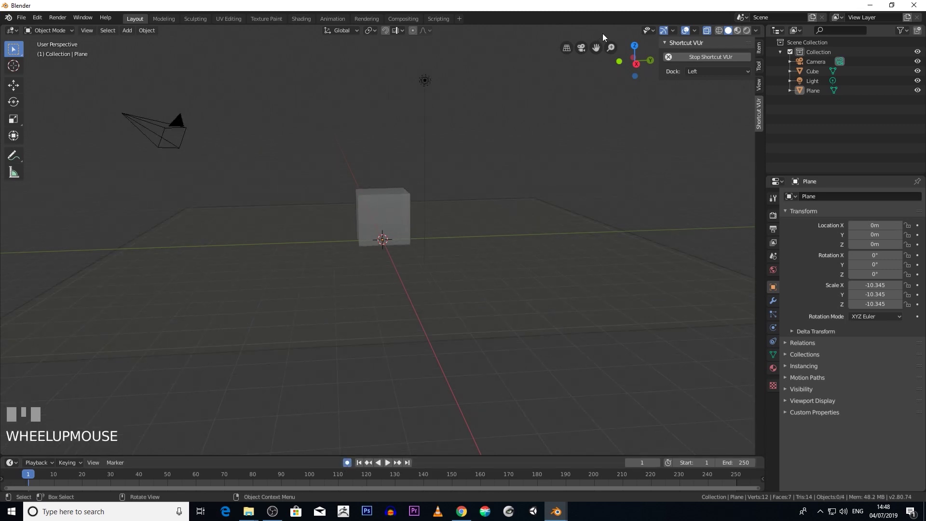
{"action": "left_click", "coordinate": [707, 30]}
{"action": "scroll", "coordinate": [415, 128], "scroll_direction": "down", "scroll_amount": 2}
Select the cube and insert a LocRotScale keyframe for it at frame 1
{"action": "left_click", "coordinate": [379, 215]}
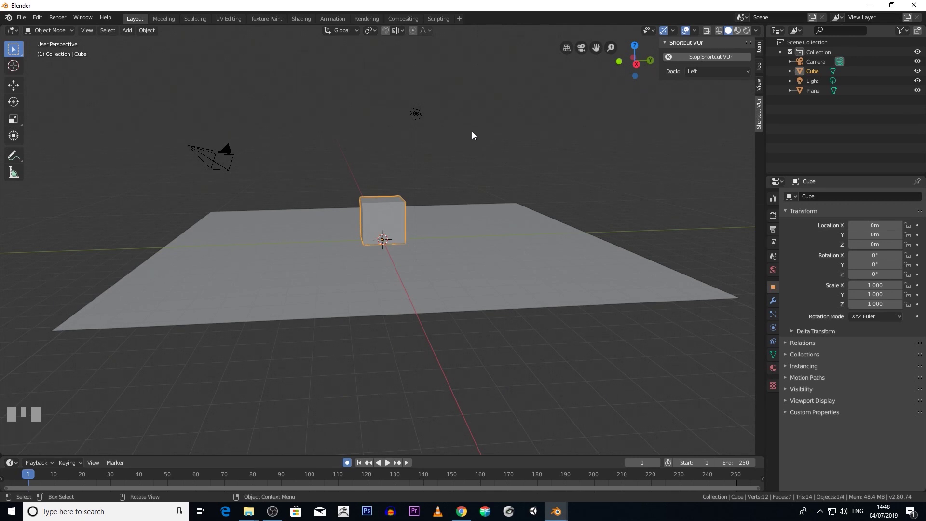
{"action": "key", "text": "i"}
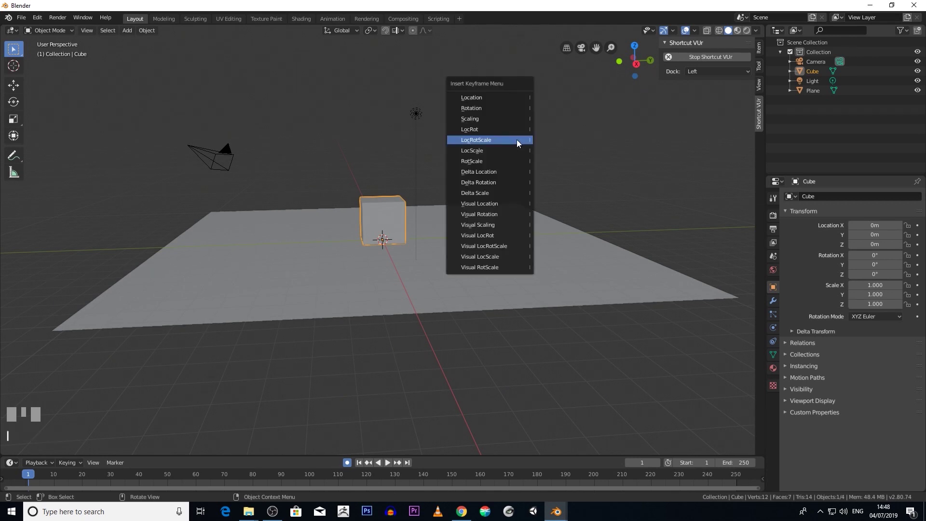
{"action": "left_click", "coordinate": [485, 139]}
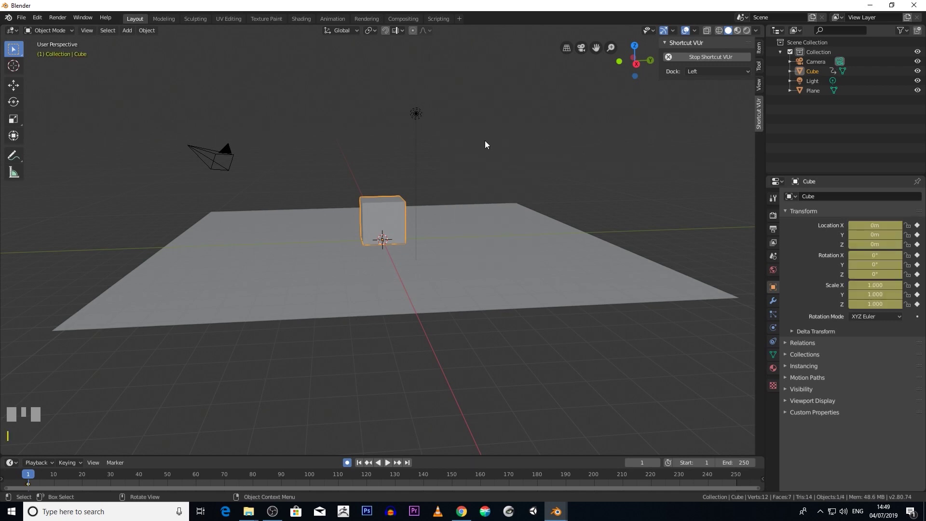
Enlarge the timeline area, go to frame 10 and squash the cube to about 0.435 on the Z scale
{"action": "left_click_drag", "start_coordinate": [100, 456], "coordinate": [101, 425]}
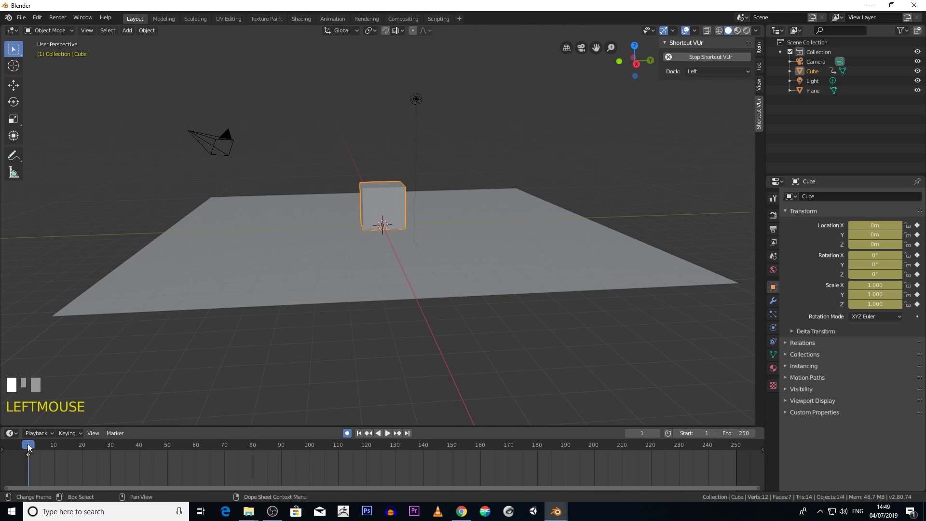
{"action": "scroll", "coordinate": [415, 210], "scroll_direction": "up", "scroll_amount": 3}
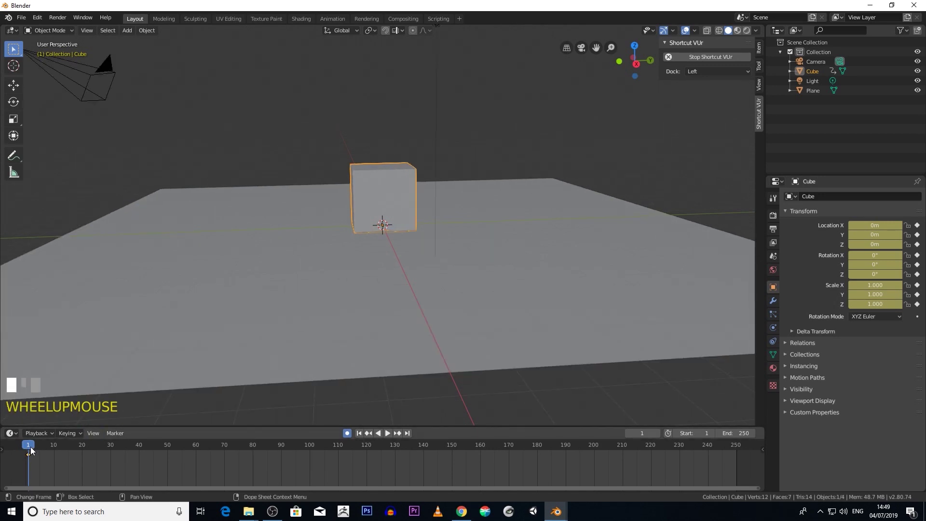
{"action": "left_click_drag", "start_coordinate": [25, 448], "coordinate": [54, 447]}
{"action": "scroll", "coordinate": [381, 190], "scroll_direction": "down", "scroll_amount": 2}
{"action": "mouse_move", "coordinate": [382, 190]}
{"action": "middle_mouse_down"}
{"action": "mouse_move", "coordinate": [367, 185]}
{"action": "mouse_move", "coordinate": [388, 194]}
{"action": "middle_mouse_up"}
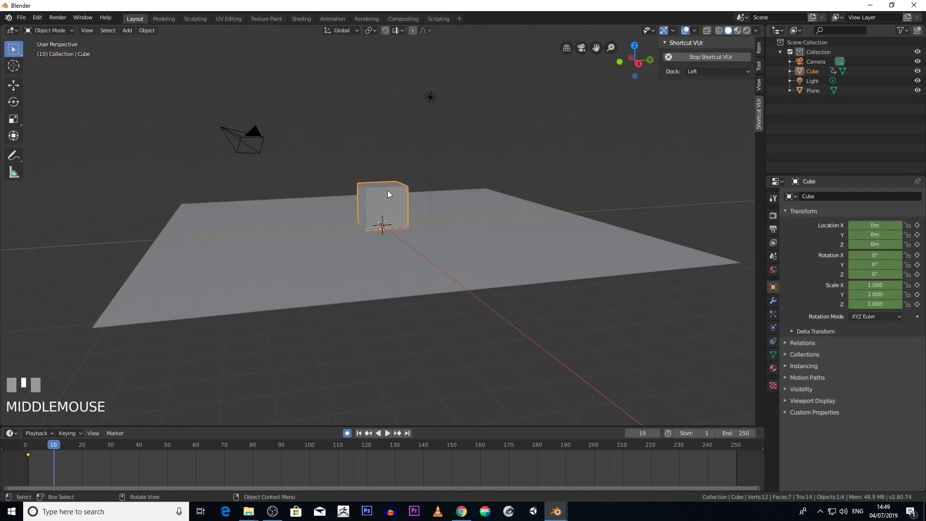
{"action": "left_click", "coordinate": [14, 119]}
{"action": "scroll", "coordinate": [420, 243], "scroll_direction": "up", "scroll_amount": 2}
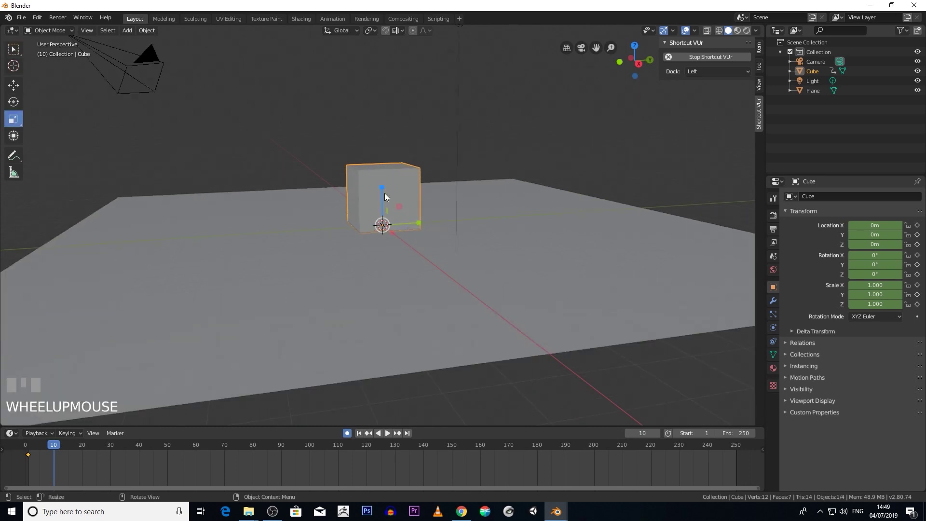
{"action": "left_click_drag", "start_coordinate": [384, 189], "coordinate": [392, 215]}
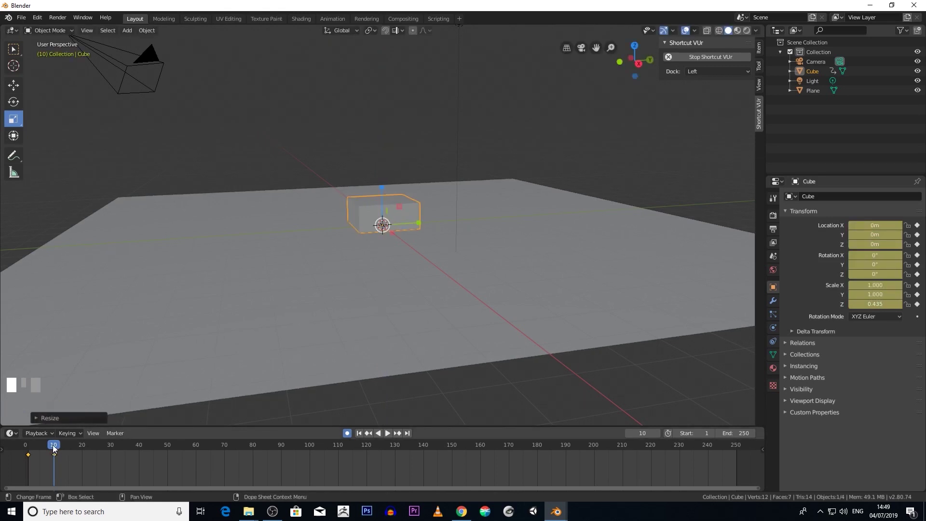
At frame 20, stretch the cube vertically to a Z scale of about 1.253
{"action": "left_click_drag", "start_coordinate": [56, 446], "coordinate": [83, 449]}
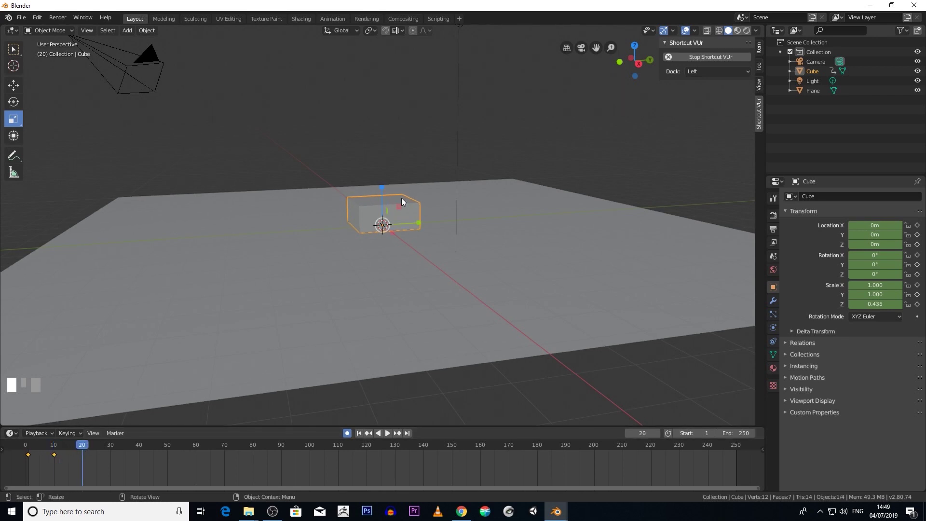
{"action": "left_click_drag", "start_coordinate": [382, 187], "coordinate": [385, 117]}
{"action": "middle_click_drag", "start_coordinate": [386, 130], "coordinate": [389, 152]}
{"action": "scroll", "coordinate": [388, 152], "scroll_direction": "down", "scroll_amount": 2}
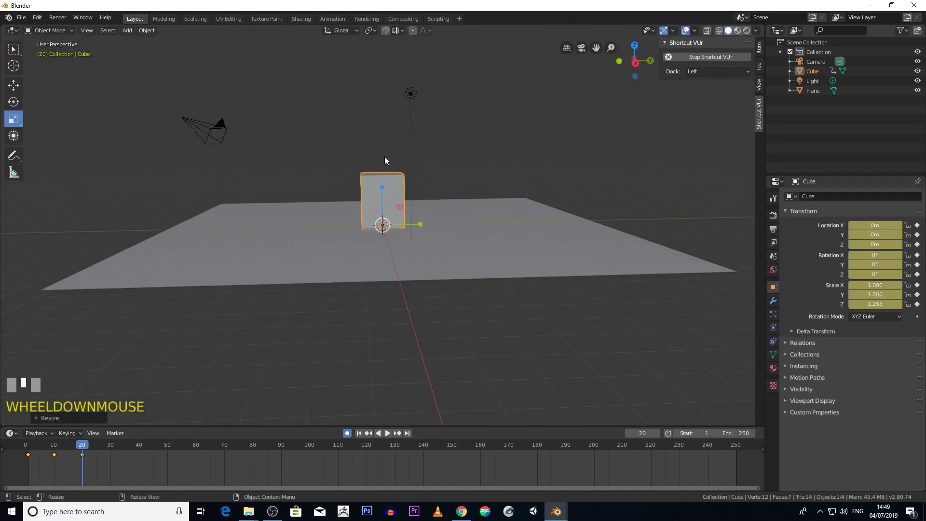
Still at frame 20, tilt the cube about 23.5° around X and raise it to about 0.73 m on Z
{"action": "mouse_move", "coordinate": [90, 449]}
{"action": "left_mouse_down"}
{"action": "mouse_move", "coordinate": [24, 446]}
{"action": "mouse_move", "coordinate": [84, 444]}
{"action": "left_mouse_up"}
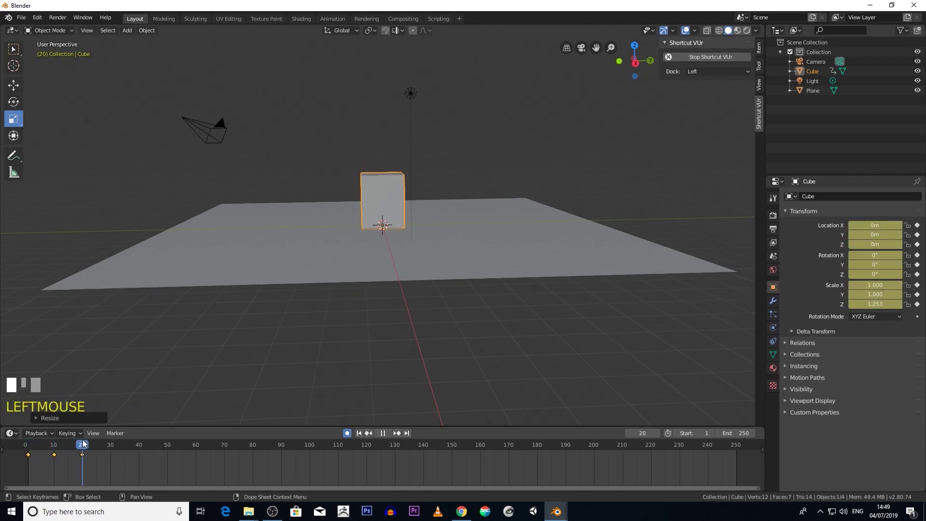
{"action": "scroll", "coordinate": [306, 207], "scroll_direction": "up", "scroll_amount": 1}
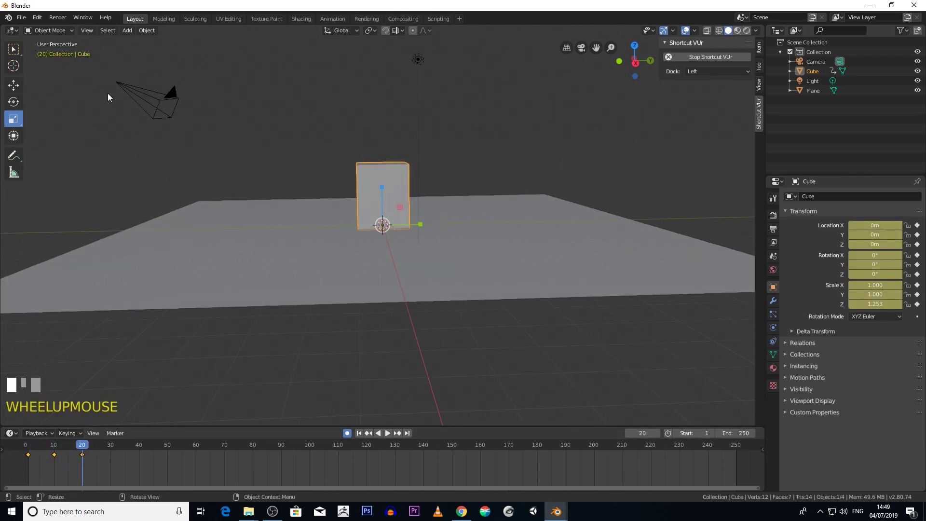
{"action": "left_click", "coordinate": [13, 102]}
{"action": "left_click_drag", "start_coordinate": [415, 209], "coordinate": [386, 186]}
{"action": "left_click", "coordinate": [14, 85]}
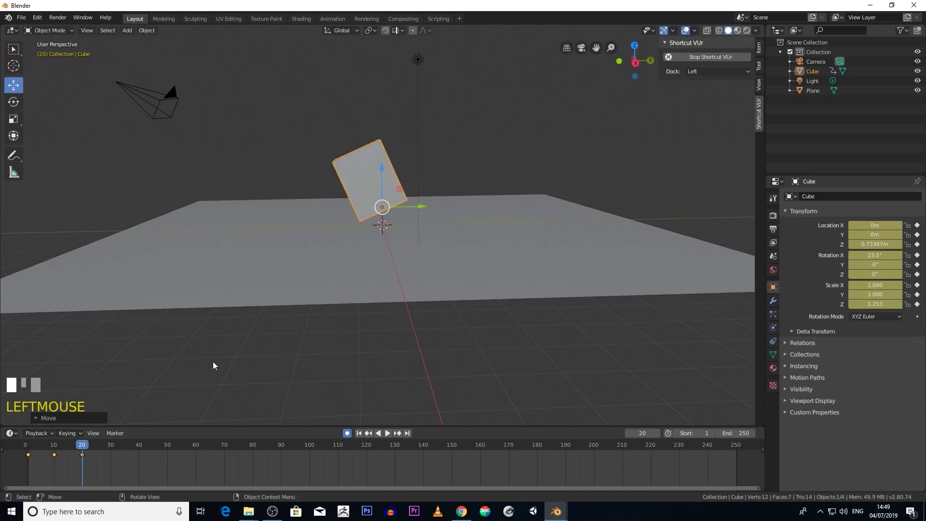
At frame 30, move the tilted cube up and sideways to about Y -1.84 m and Z 2.52 m
{"action": "left_click_drag", "start_coordinate": [83, 448], "coordinate": [111, 448]}
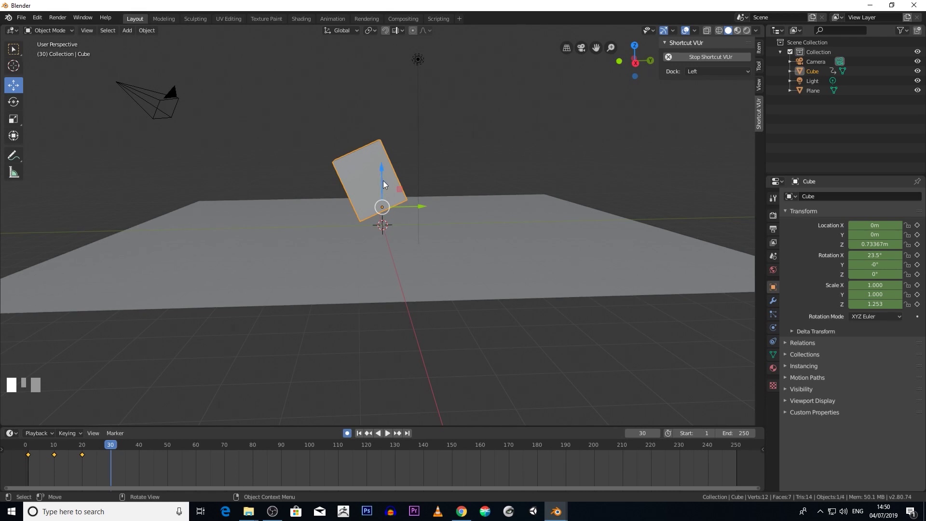
{"action": "left_click_drag", "start_coordinate": [381, 188], "coordinate": [354, 161]}
{"action": "middle_click_drag", "start_coordinate": [355, 162], "coordinate": [378, 167]}
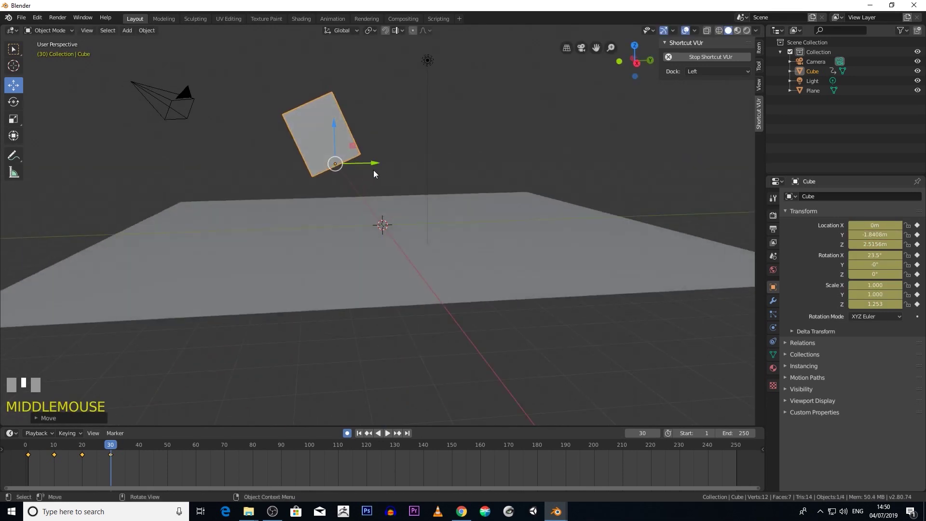
At frame 40, rotate the cube to about -28.2° around X and shift it to about -3.46 m on Y
{"action": "left_click_drag", "start_coordinate": [120, 448], "coordinate": [139, 444]}
{"action": "left_click", "coordinate": [13, 101]}
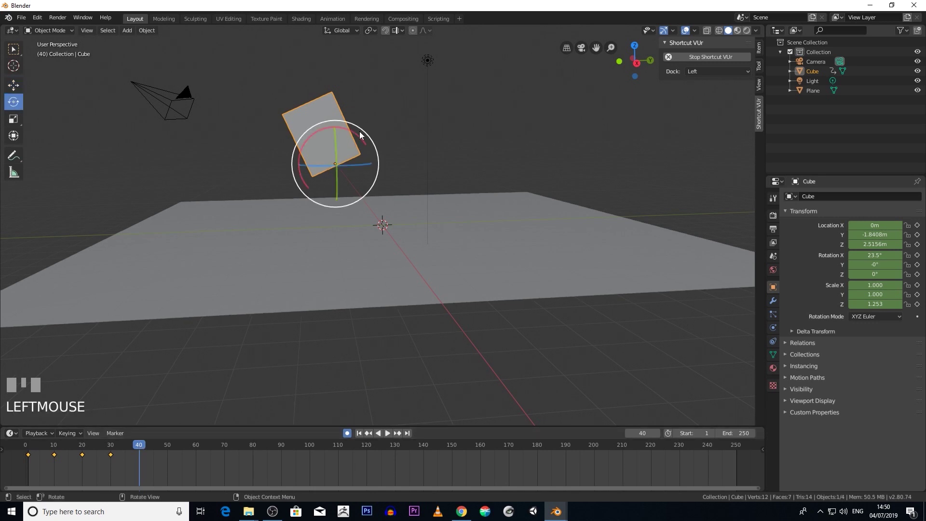
{"action": "left_click_drag", "start_coordinate": [362, 134], "coordinate": [372, 165]}
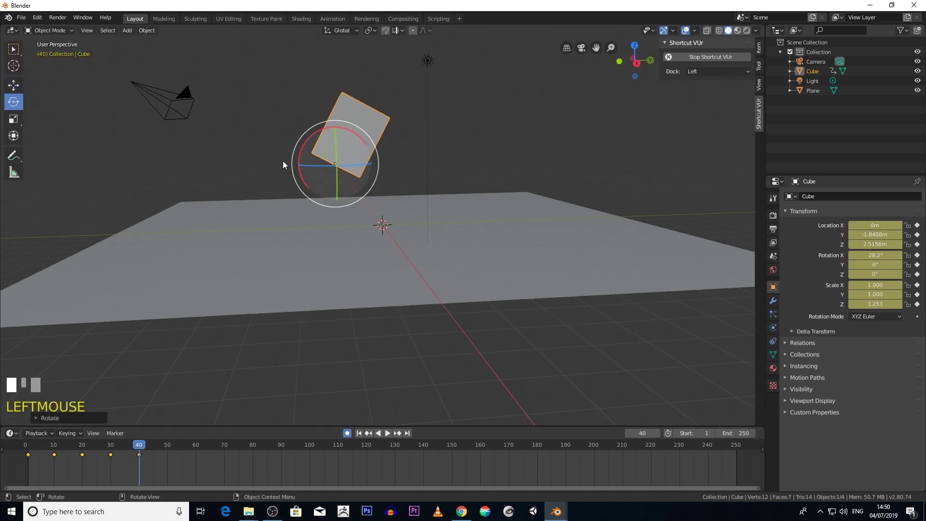
{"action": "left_click", "coordinate": [13, 84]}
{"action": "left_click_drag", "start_coordinate": [359, 165], "coordinate": [316, 166]}
At frame 50, bring the cube down towards the floor at about Y -4.44 m and Z 0.45 m
{"action": "left_click_drag", "start_coordinate": [148, 450], "coordinate": [169, 446]}
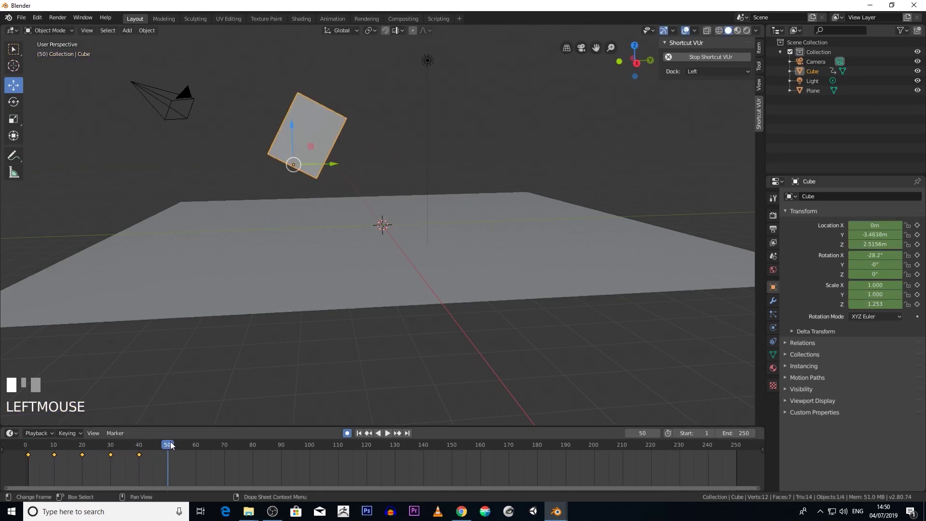
{"action": "left_click_drag", "start_coordinate": [300, 142], "coordinate": [282, 196]}
{"action": "left_click_drag", "start_coordinate": [333, 228], "coordinate": [270, 182]}
{"action": "middle_click_drag", "start_coordinate": [176, 290], "coordinate": [271, 244]}
{"action": "scroll", "coordinate": [334, 247], "scroll_direction": "down", "scroll_amount": 3}
{"action": "scroll", "coordinate": [273, 241], "scroll_direction": "up", "scroll_amount": 2}
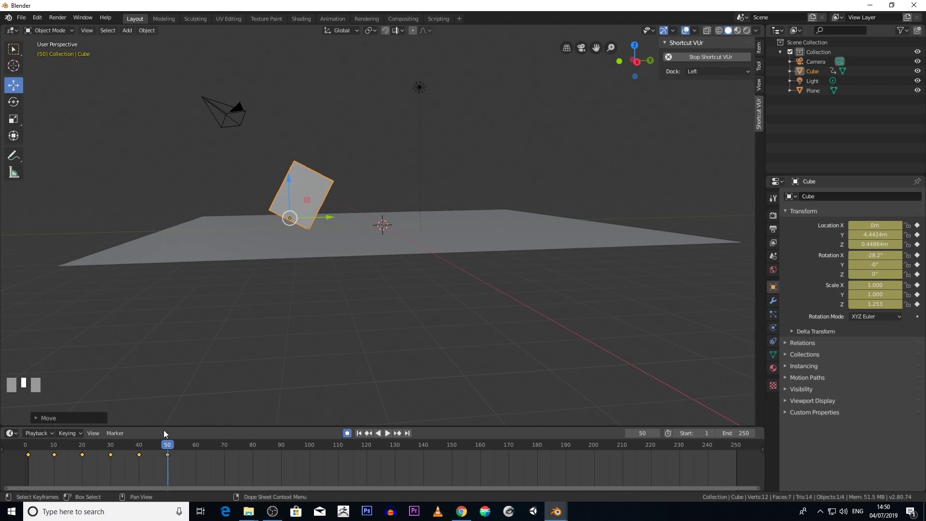
{"action": "middle_click_drag", "start_coordinate": [315, 284], "coordinate": [332, 291]}
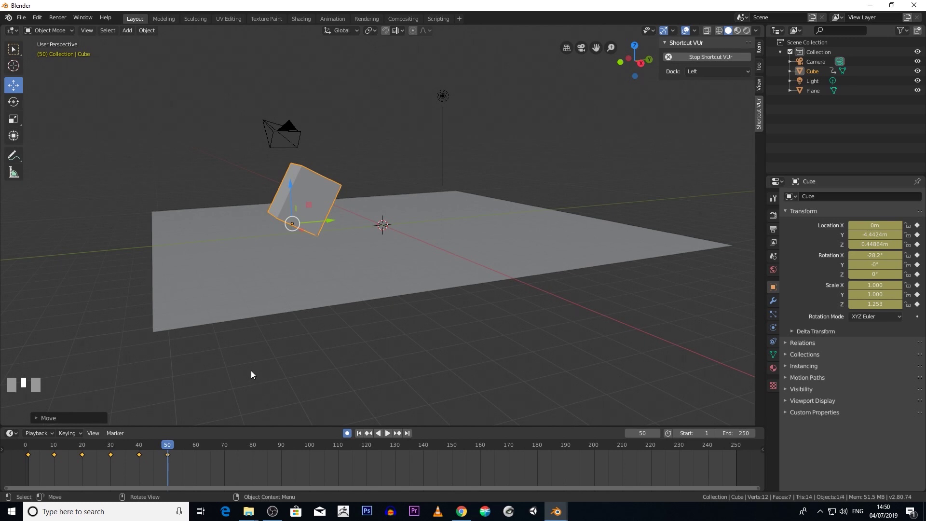
At frame 60, rotate the cube upright to about -0.16° around X and lower it to about 0.06 m on Z
{"action": "key", "text": "space"}
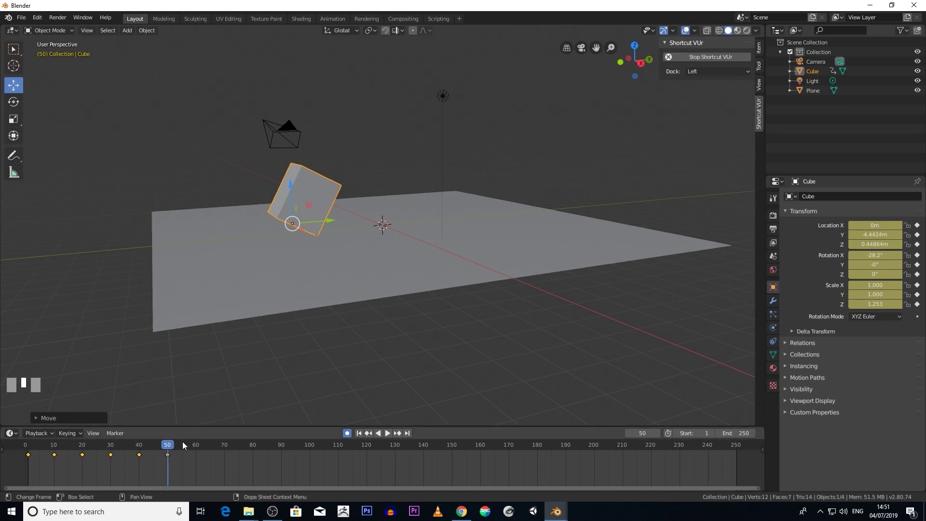
{"action": "left_click", "coordinate": [162, 447]}
{"action": "left_click_drag", "start_coordinate": [162, 447], "coordinate": [196, 424]}
{"action": "middle_click_drag", "start_coordinate": [249, 326], "coordinate": [234, 318]}
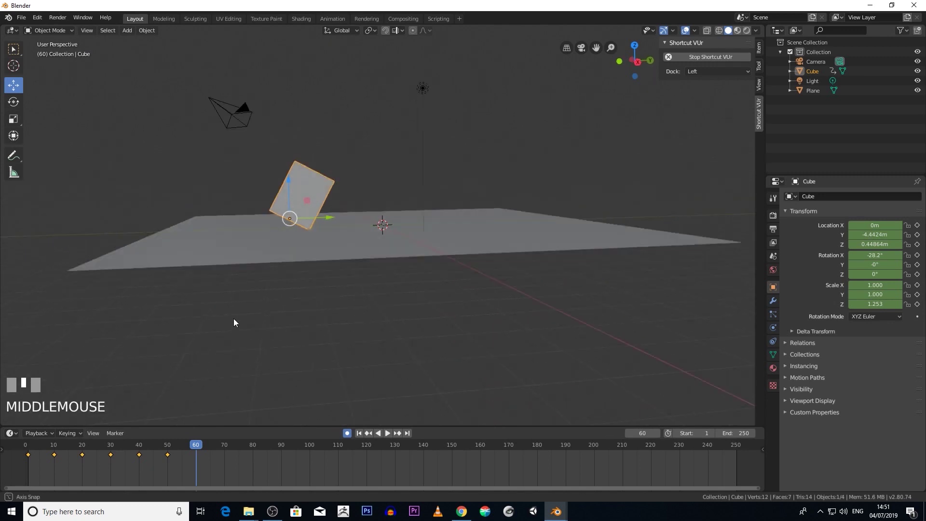
{"action": "left_click", "coordinate": [13, 102]}
{"action": "left_click_drag", "start_coordinate": [309, 189], "coordinate": [288, 182]}
{"action": "left_click", "coordinate": [13, 85]}
Squash the cube at frame 60 to a Z scale of about 0.769 for the landing
{"action": "left_click_drag", "start_coordinate": [200, 445], "coordinate": [197, 420]}
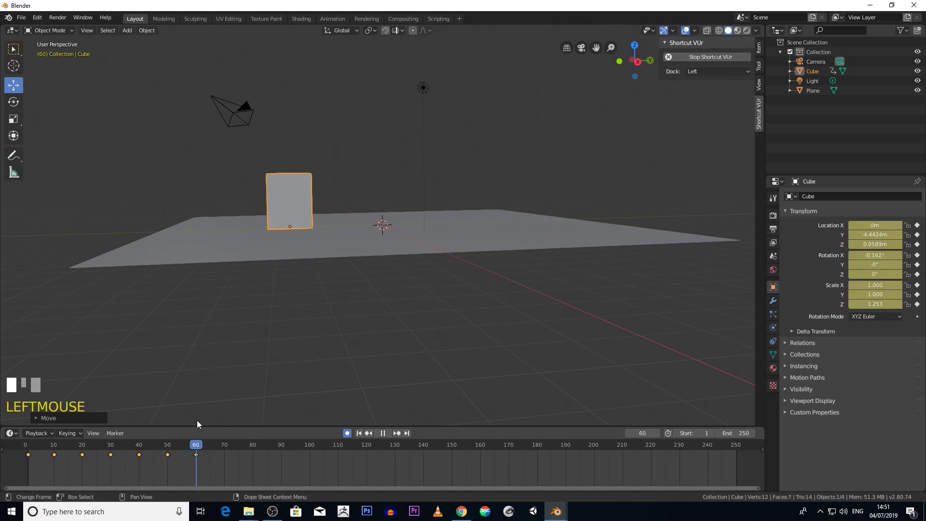
{"action": "left_click", "coordinate": [16, 136]}
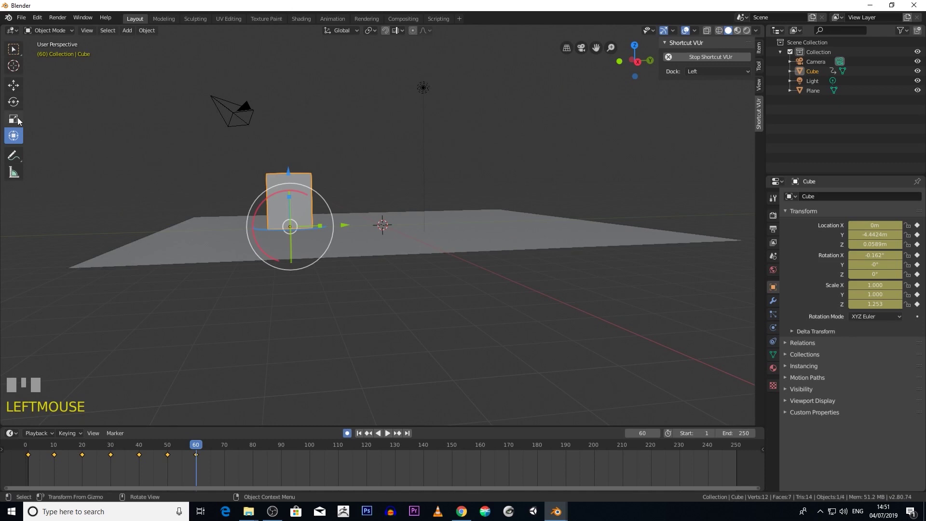
{"action": "left_click", "coordinate": [14, 119]}
{"action": "left_click_drag", "start_coordinate": [289, 190], "coordinate": [295, 205]}
At frame 70, stretch the cube back up to a Z scale of about 1.069
{"action": "key", "text": "space"}
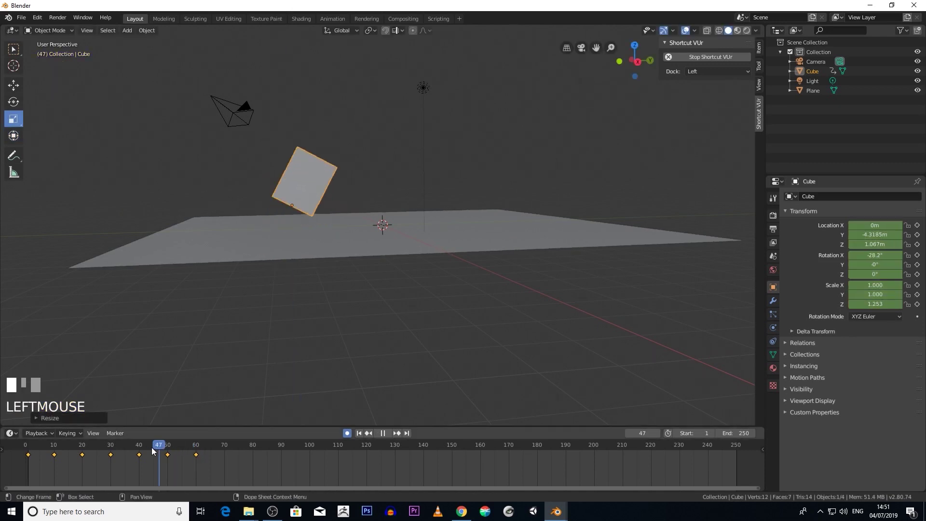
{"action": "mouse_move", "coordinate": [241, 453]}
{"action": "left_mouse_down"}
{"action": "mouse_move", "coordinate": [105, 455]}
{"action": "mouse_move", "coordinate": [245, 444]}
{"action": "mouse_move", "coordinate": [216, 450]}
{"action": "mouse_move", "coordinate": [224, 452]}
{"action": "left_mouse_up"}
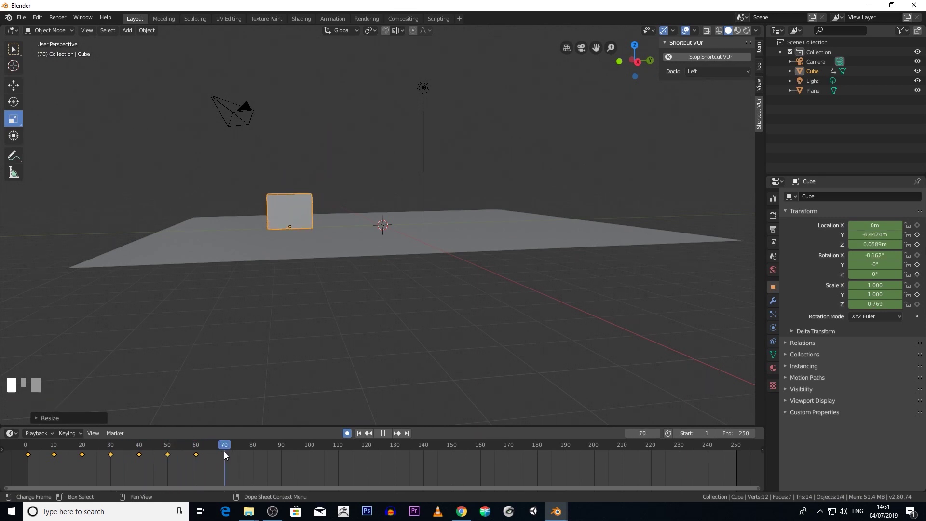
{"action": "left_click_drag", "start_coordinate": [290, 196], "coordinate": [289, 173]}
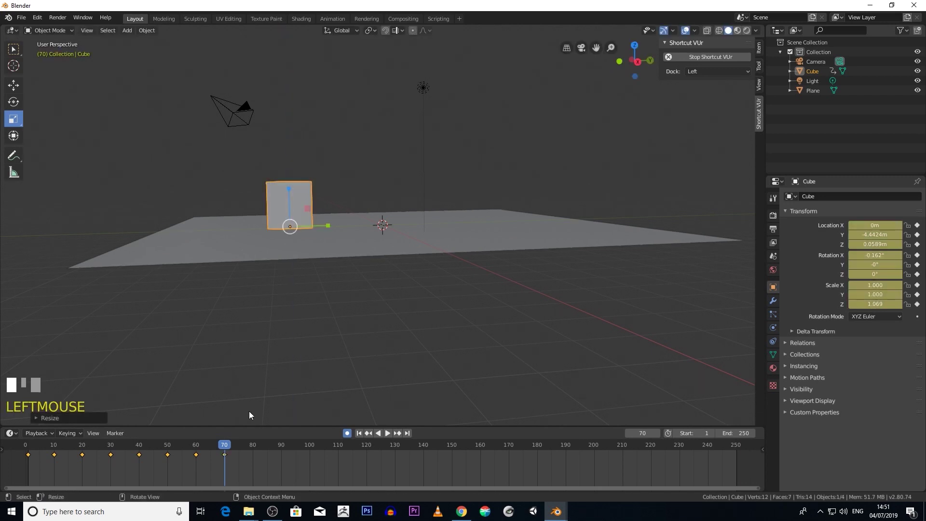
Play the cube's jump animation back from frame 1 to review the motion
{"action": "left_click", "coordinate": [111, 451]}
{"action": "key", "text": "space"}
{"action": "left_click_drag", "start_coordinate": [112, 451], "coordinate": [25, 450]}
{"action": "key", "text": "space"}
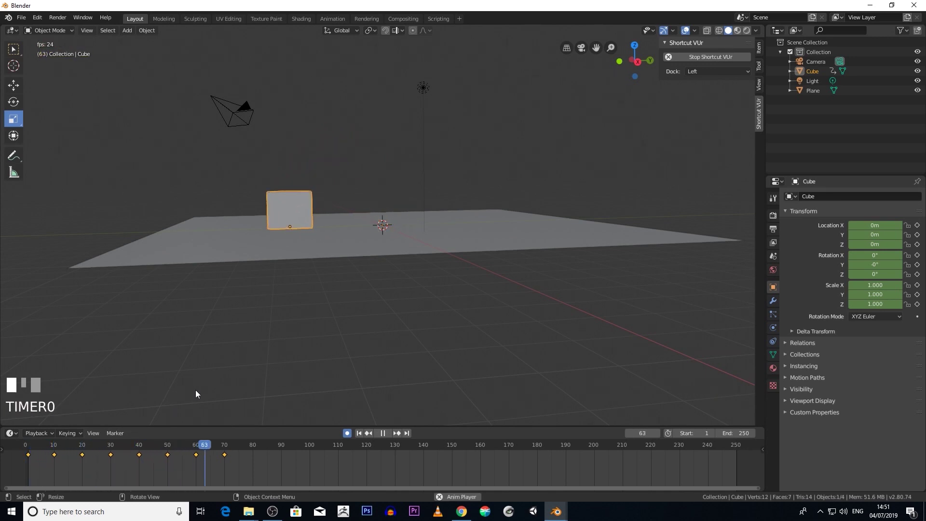
{"action": "key", "text": "space"}
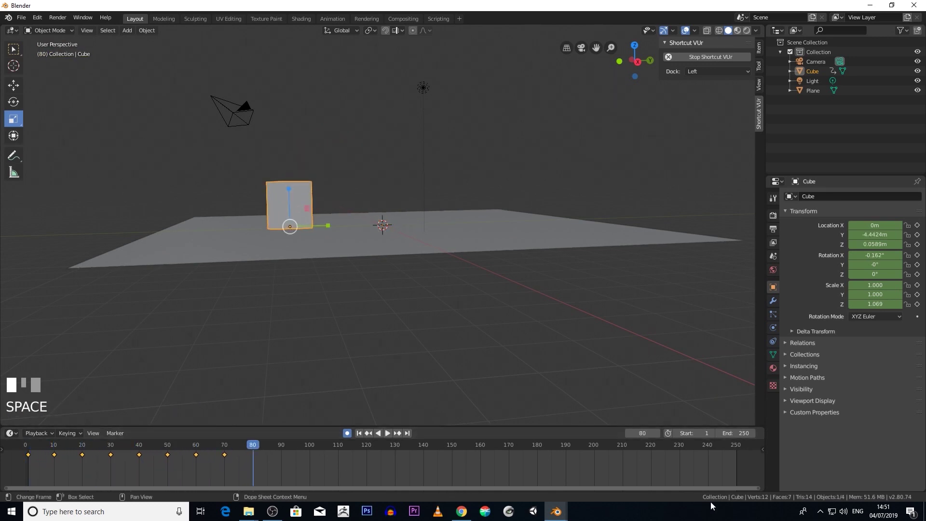
Set the animation's end frame to 70
{"action": "left_click", "coordinate": [750, 432]}
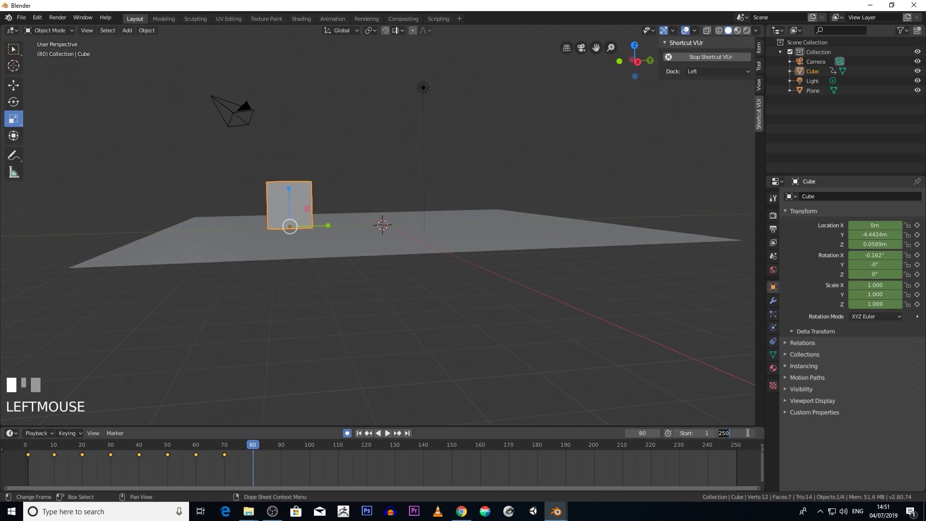
{"action": "type", "text": "70"}
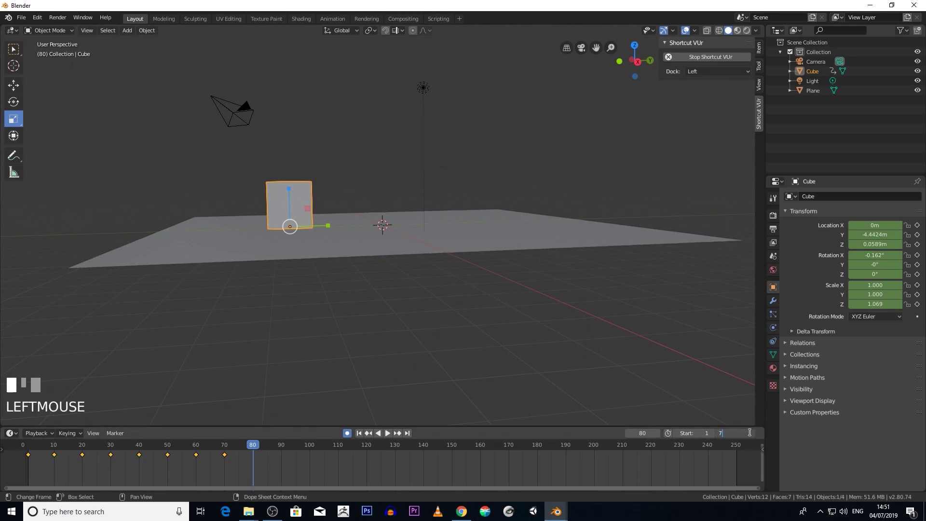